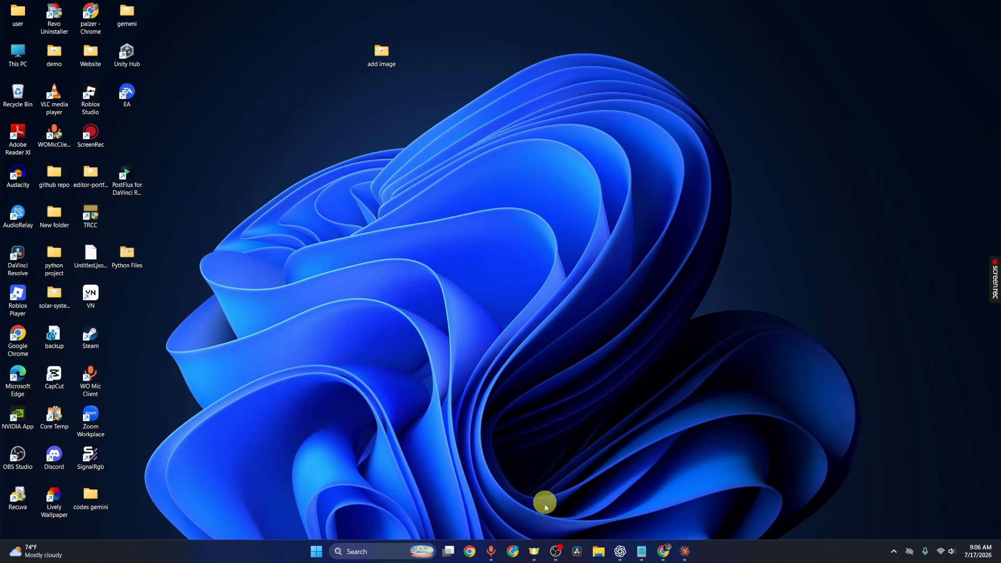
- Open the browser and search Google for "pic crew"
left_click(519, 549)
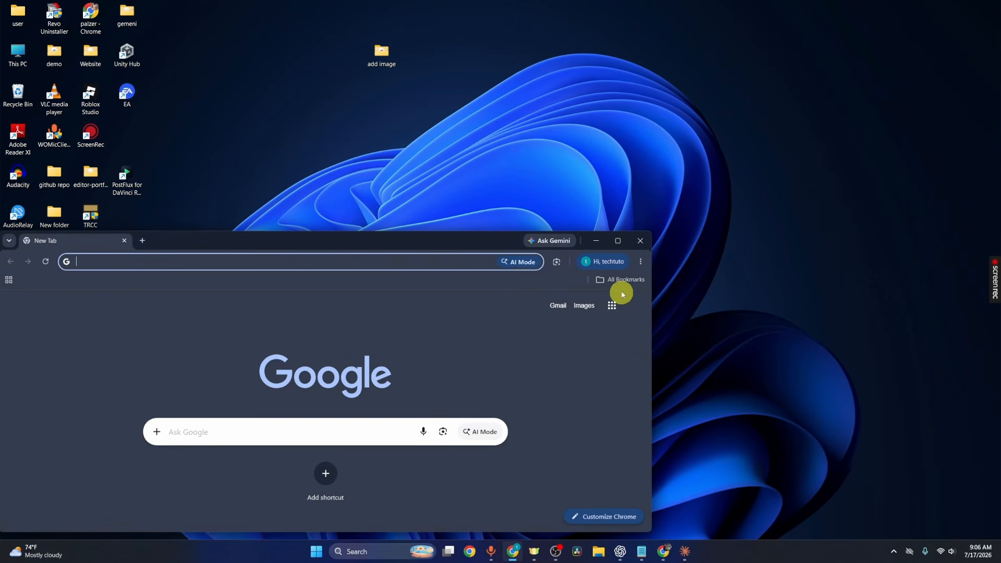
left_click(609, 248)
type("pic crew")
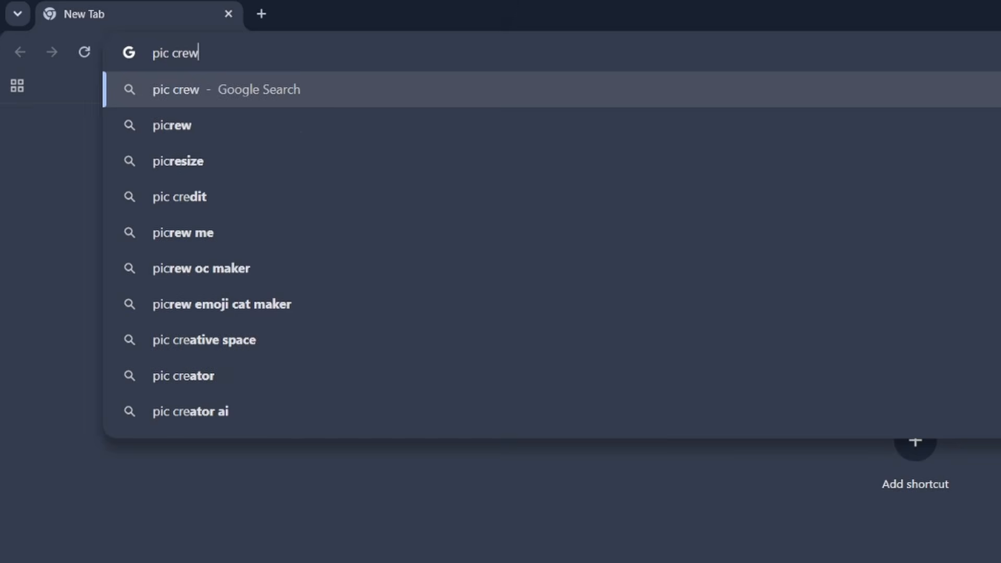
key("Return")
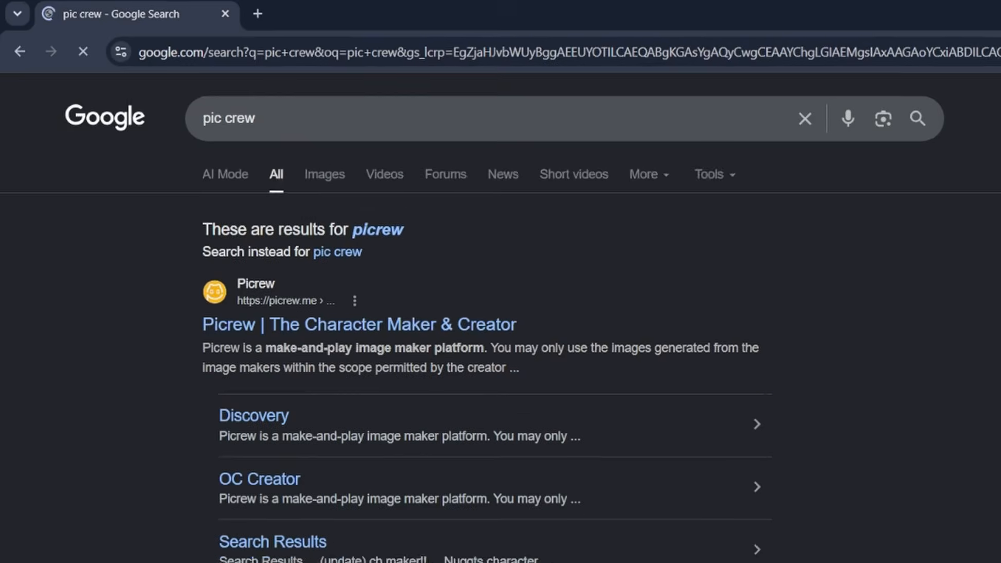
- Open the Picrew site from the results, agree to its conditions, dismiss the maintenance notice and choose English
left_click(268, 183)
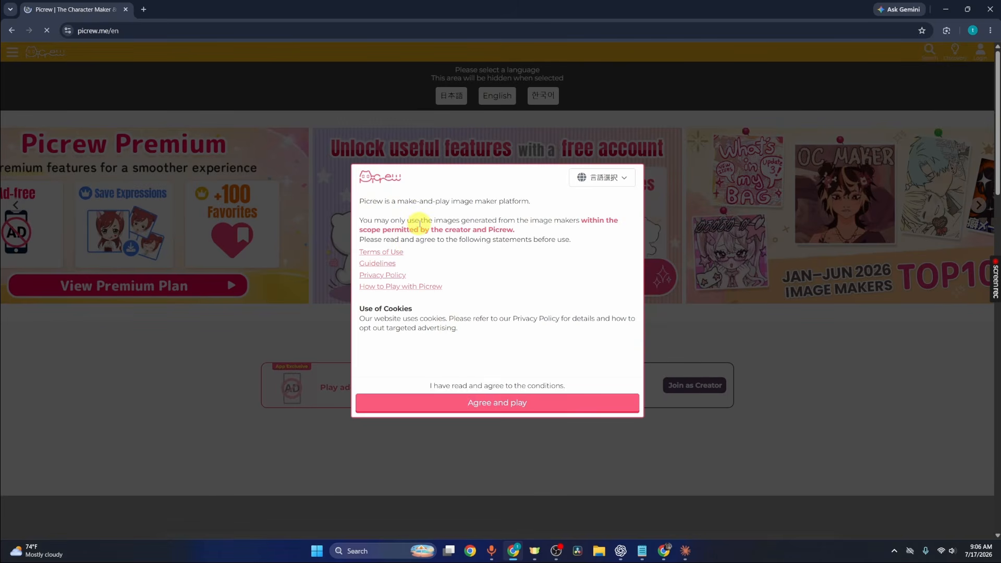
left_click(539, 404)
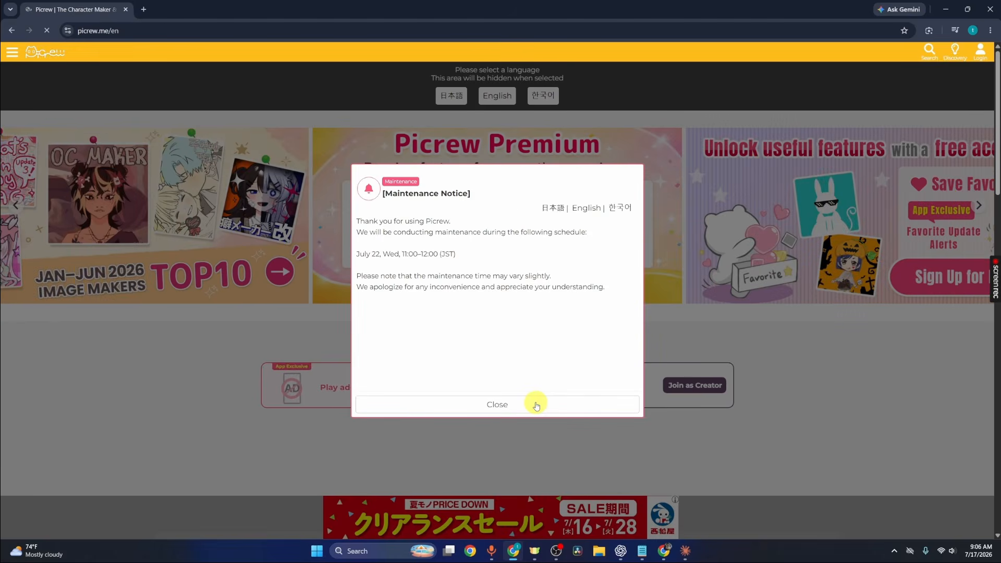
left_click(535, 403)
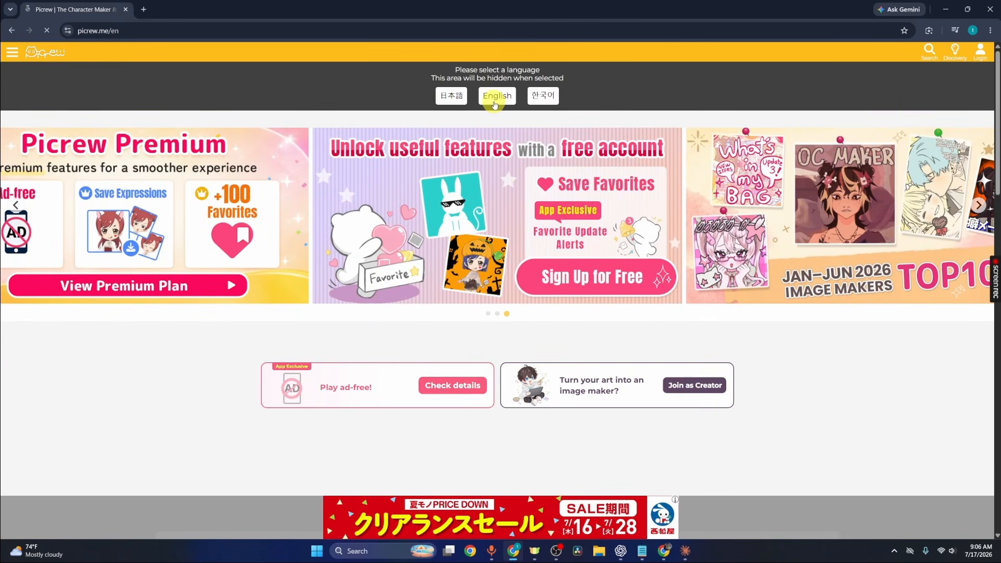
left_click(495, 104)
- Open the full list of Hot Now image makers and close the pop-up ad
scroll(484, 202, "down", 5)
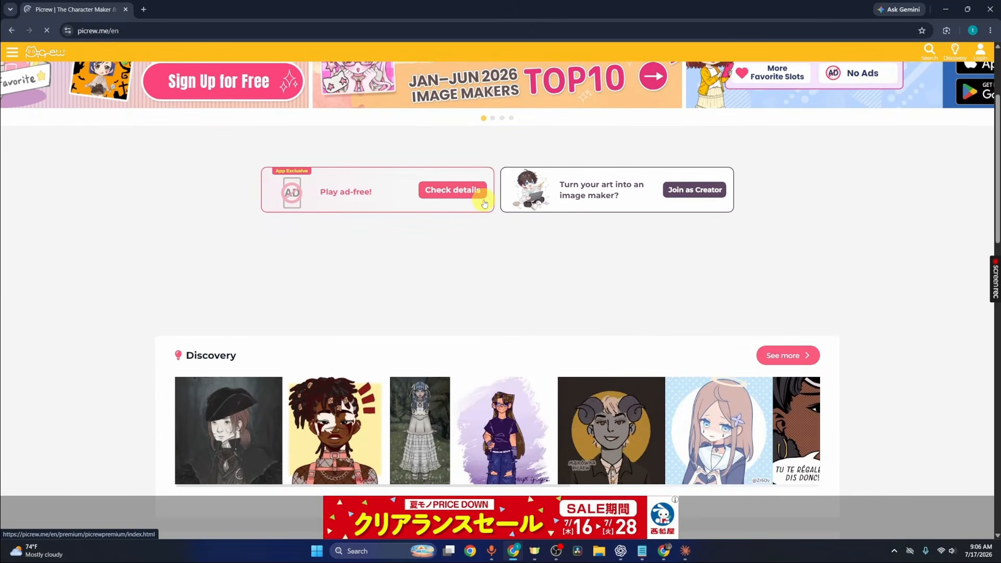
scroll(484, 202, "down", 4)
scroll(484, 202, "up", 3)
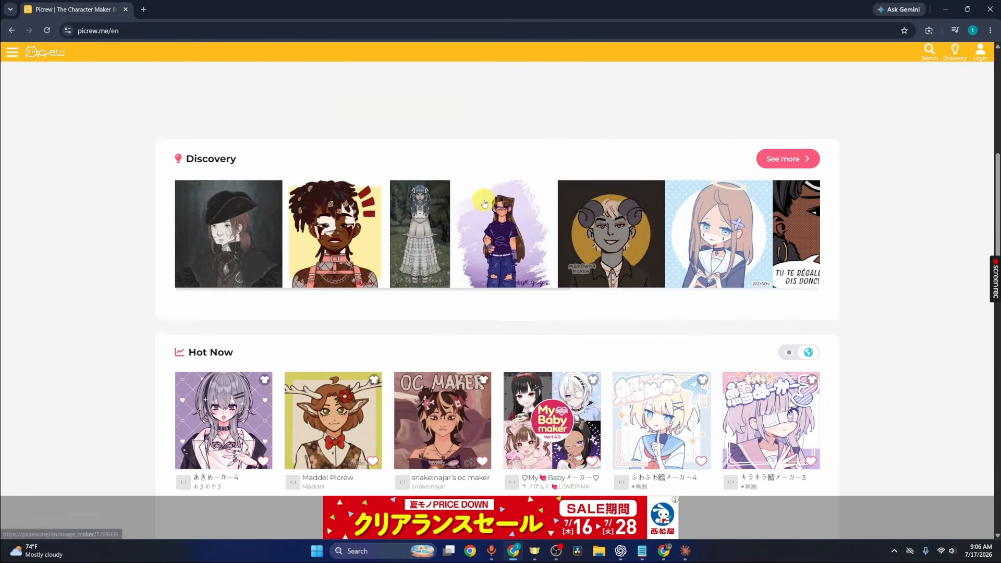
scroll(484, 203, "down", 3)
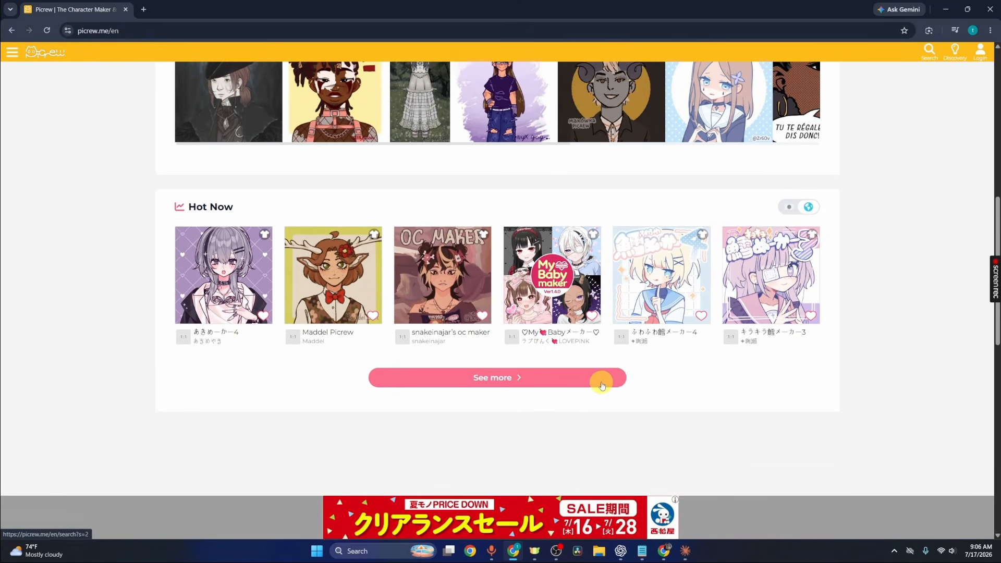
left_click(599, 380)
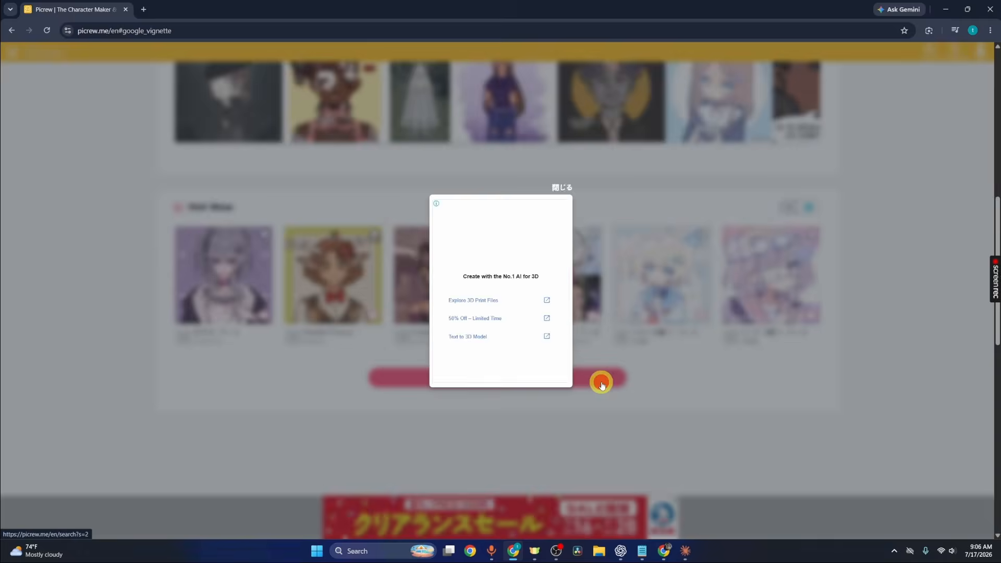
left_click(558, 190)
- Go to page 2 of the image maker results and browse them
scroll(566, 209, "down", 10)
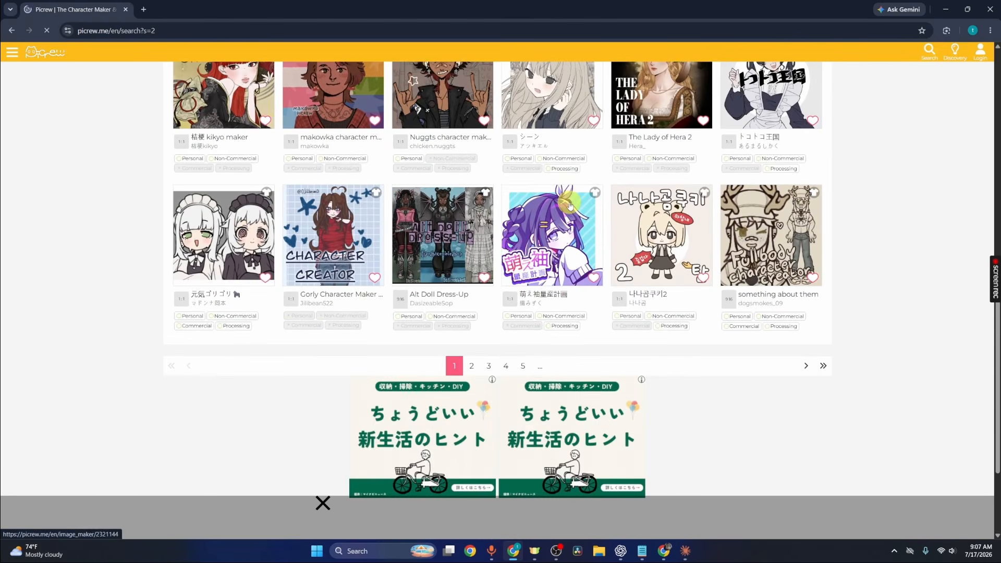
left_click(472, 364)
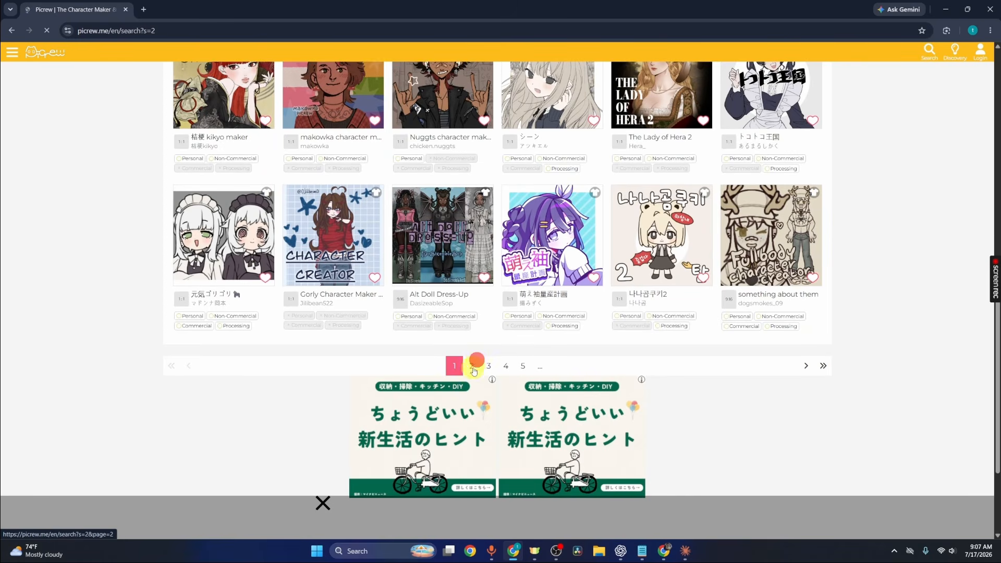
scroll(503, 319, "down", 2)
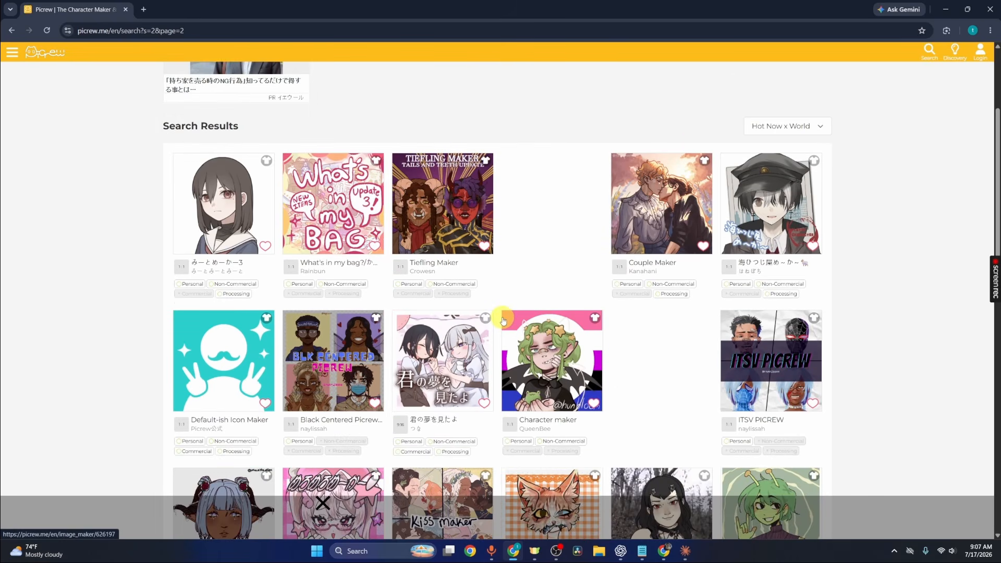
scroll(503, 320, "down", 3)
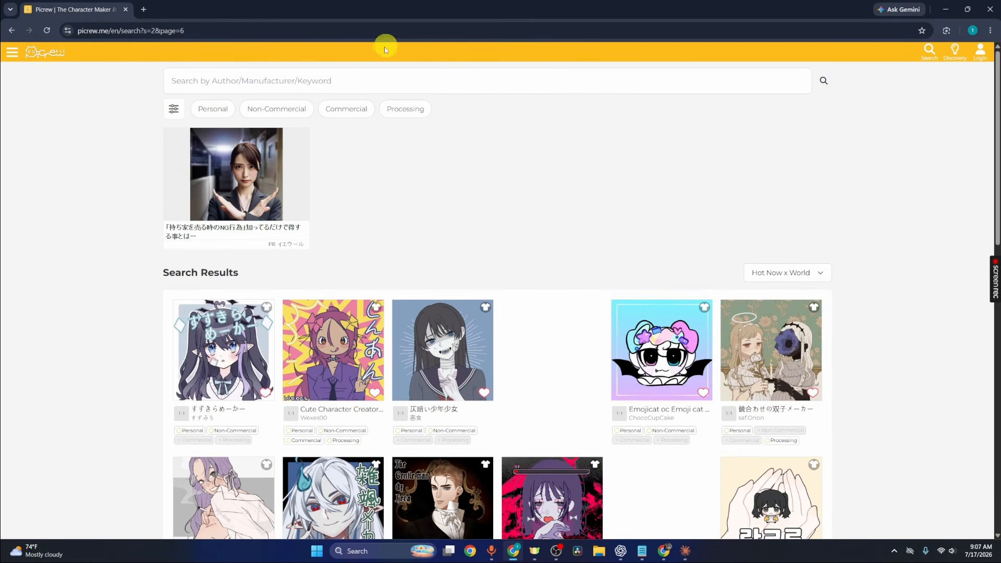
- Search Picrew image makers for "male"
left_click(377, 73)
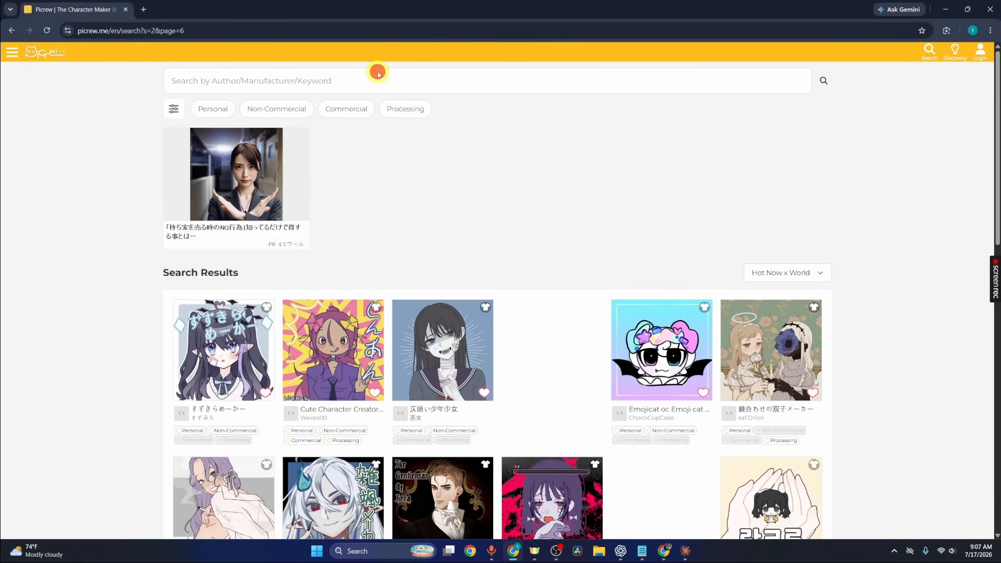
type("msl")
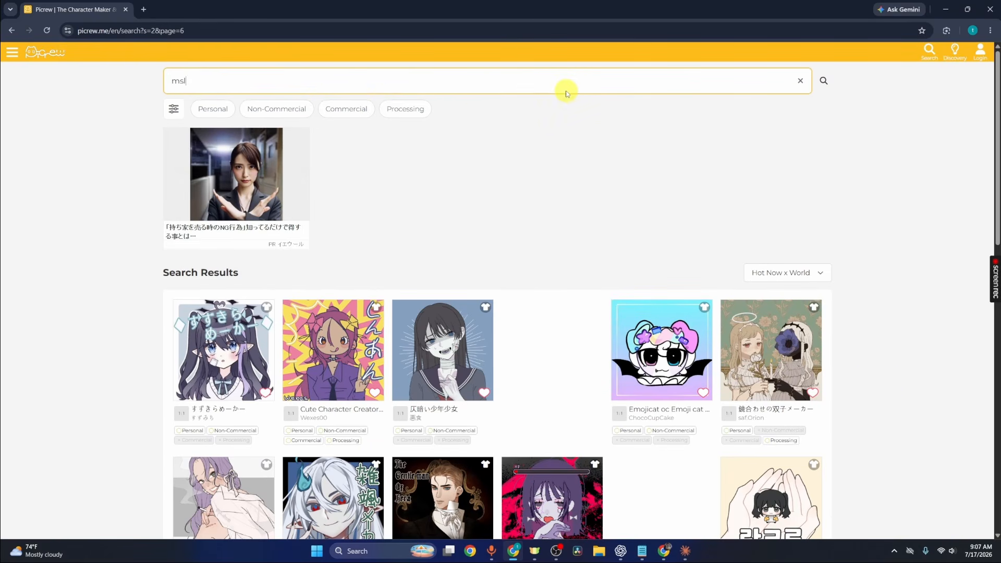
type("le")
key("Return")
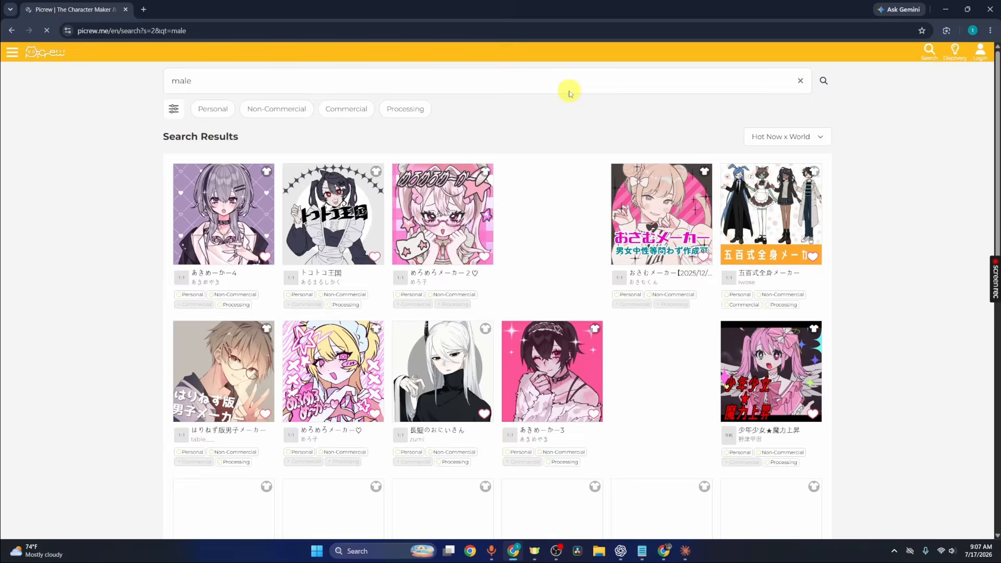
- Open the 男子證件照 image maker from the results, accept the scope of use and start playing
scroll(649, 177, "down", 2)
scroll(653, 178, "down", 1)
scroll(656, 176, "up", 2)
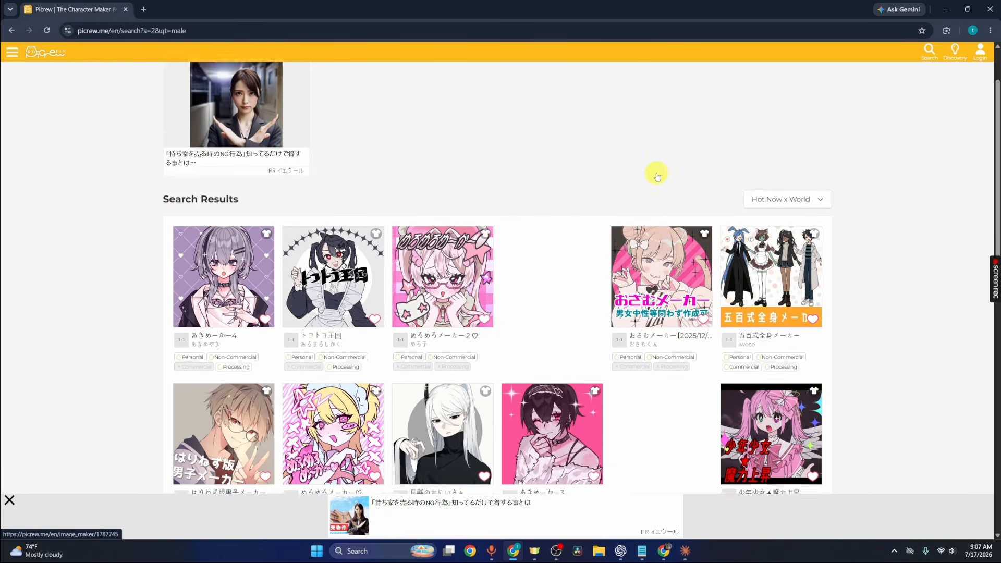
scroll(658, 183, "down", 9)
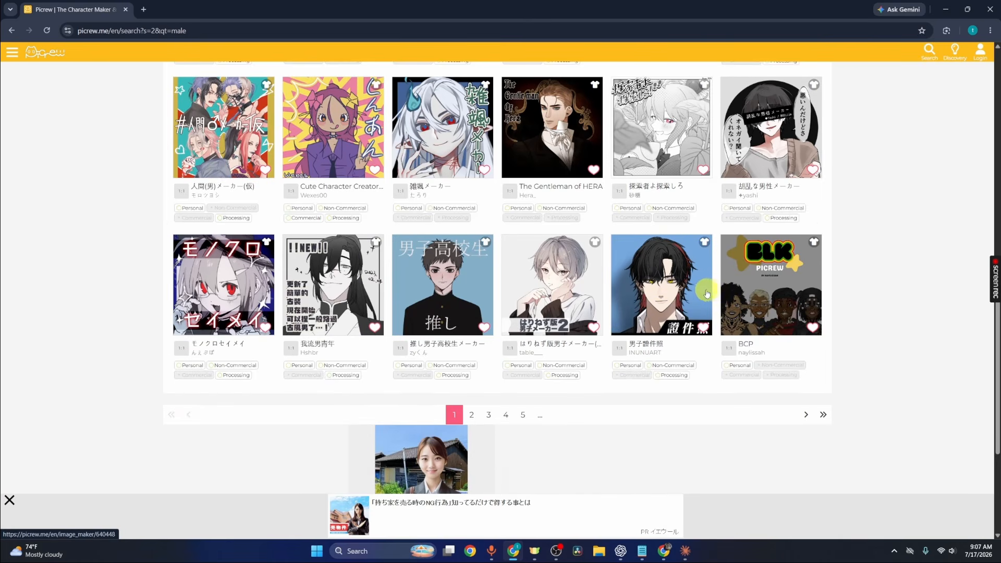
left_click(677, 278)
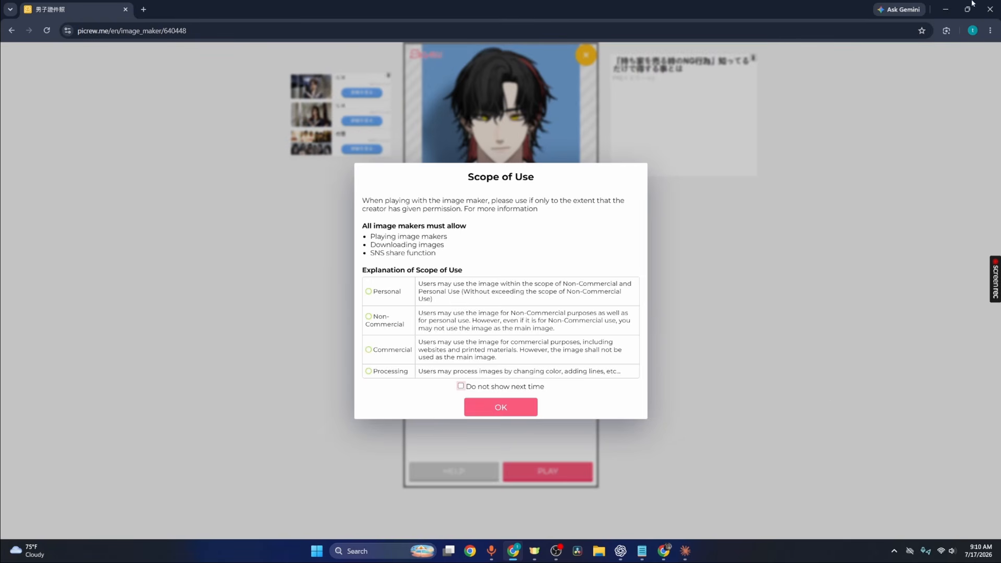
left_click(518, 408)
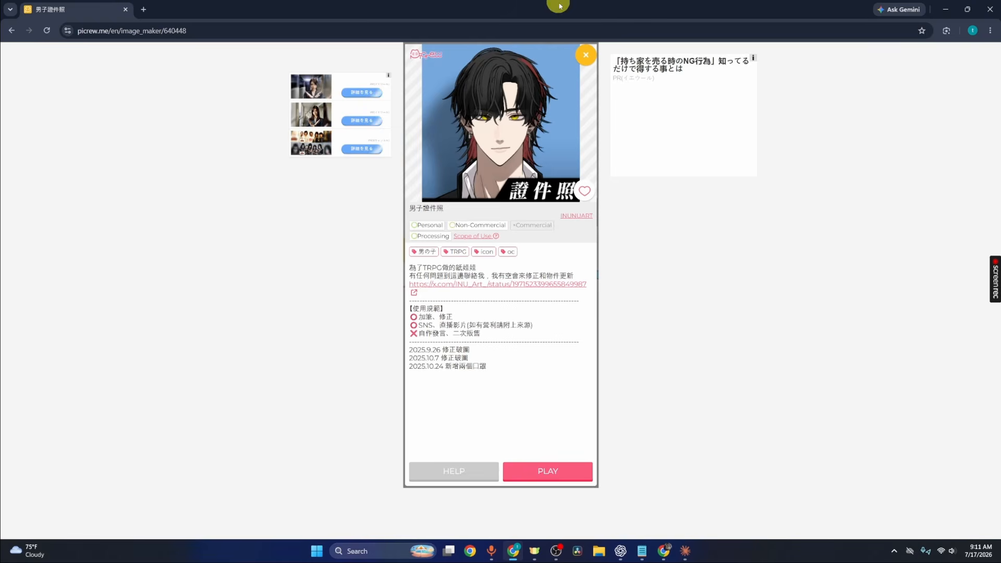
left_click(575, 471)
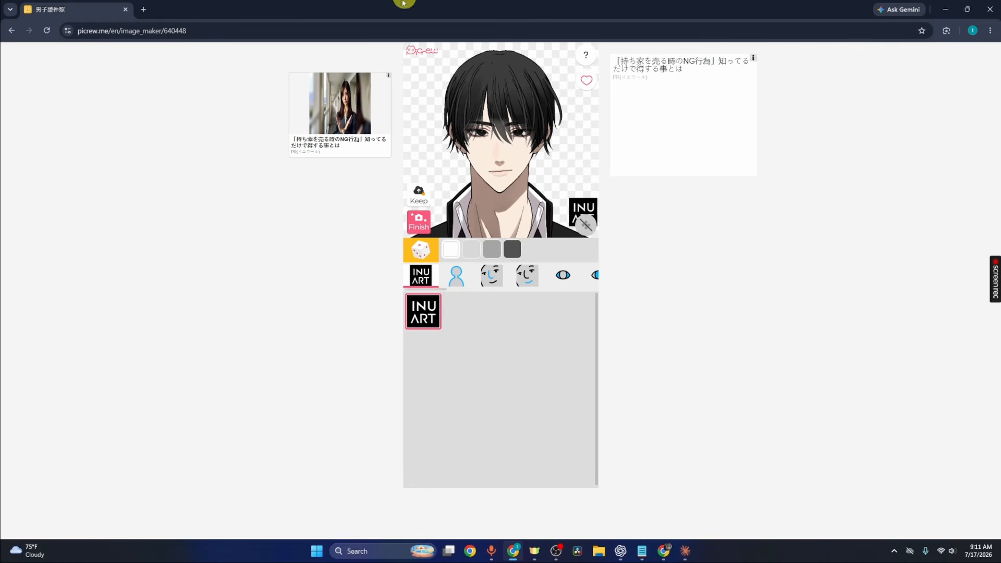
- Try several skin tones on the character and settle on a tan skin colour
left_click(453, 275)
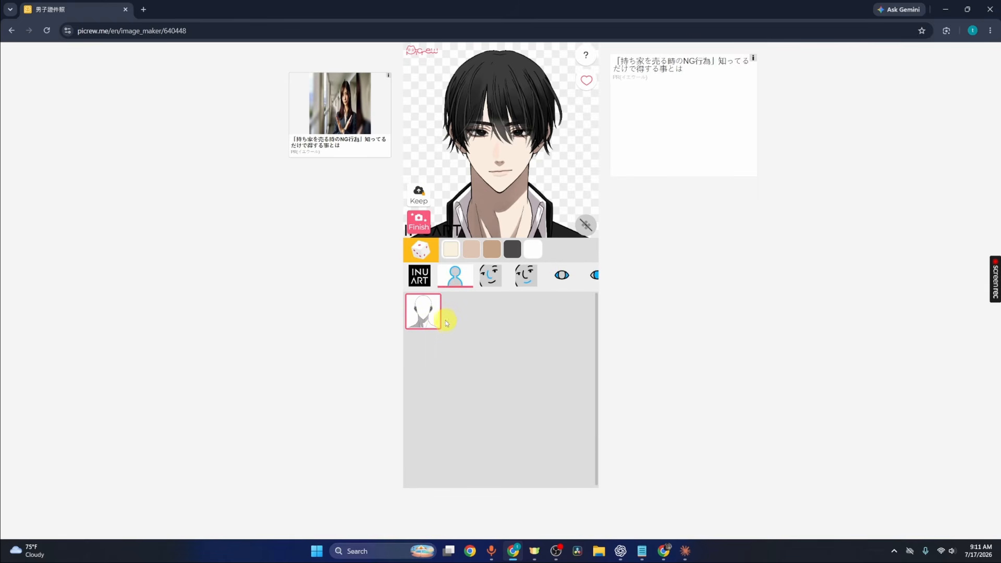
left_click(472, 247)
left_click(497, 249)
left_click(510, 251)
left_click(532, 249)
left_click(472, 251)
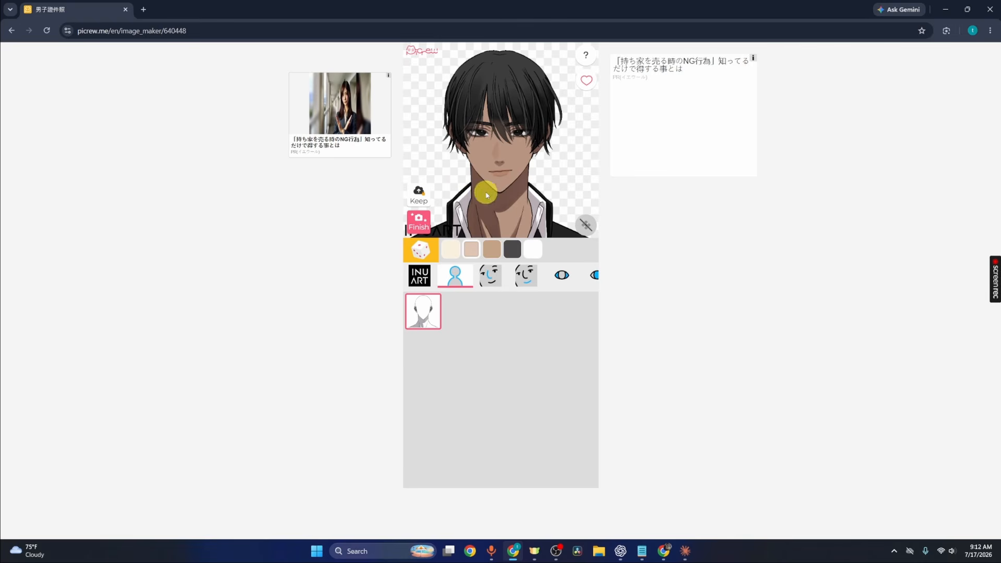
left_click(450, 250)
left_click(462, 250)
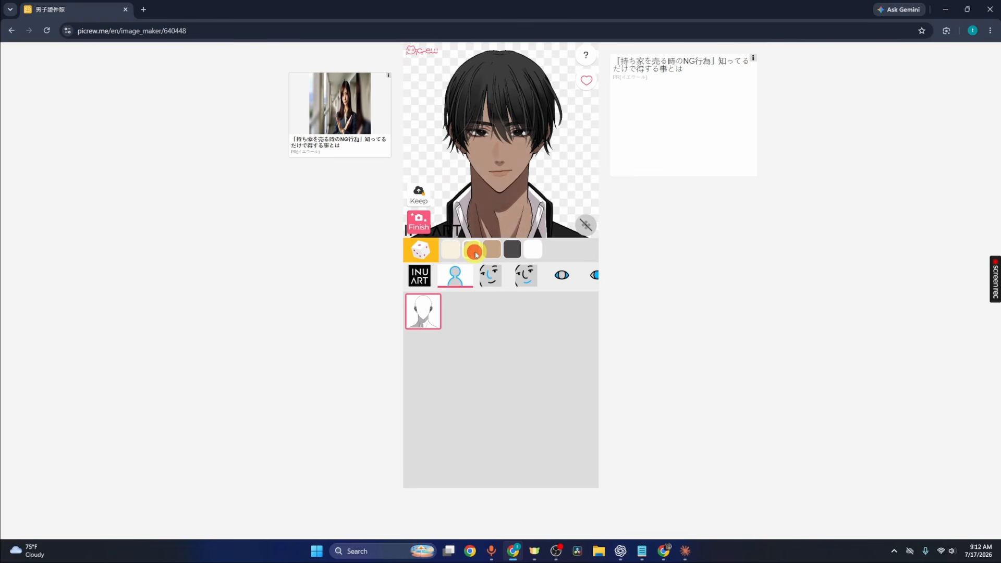
- Compare the nose shapes and keep the first nose option
left_click(492, 281)
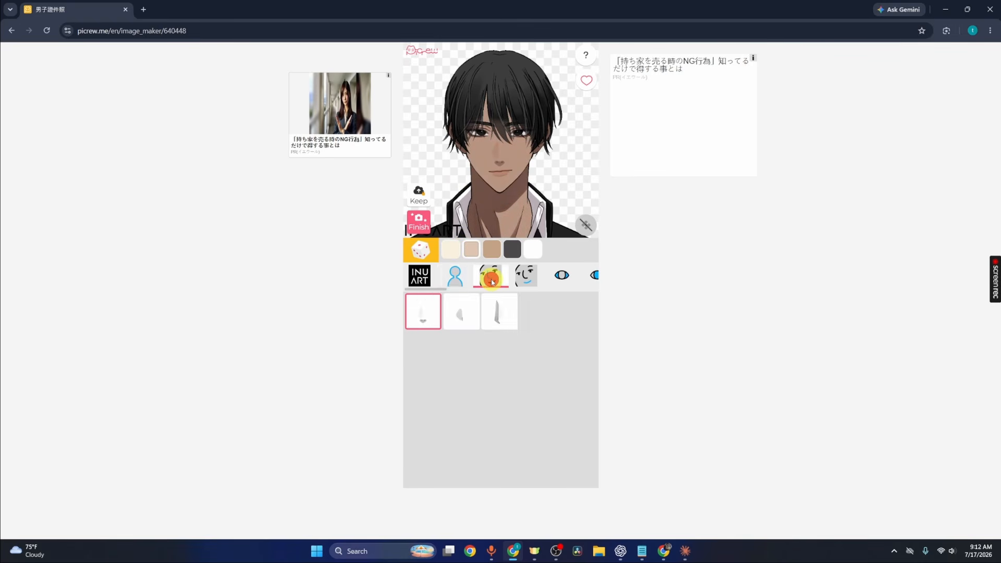
left_click(471, 310)
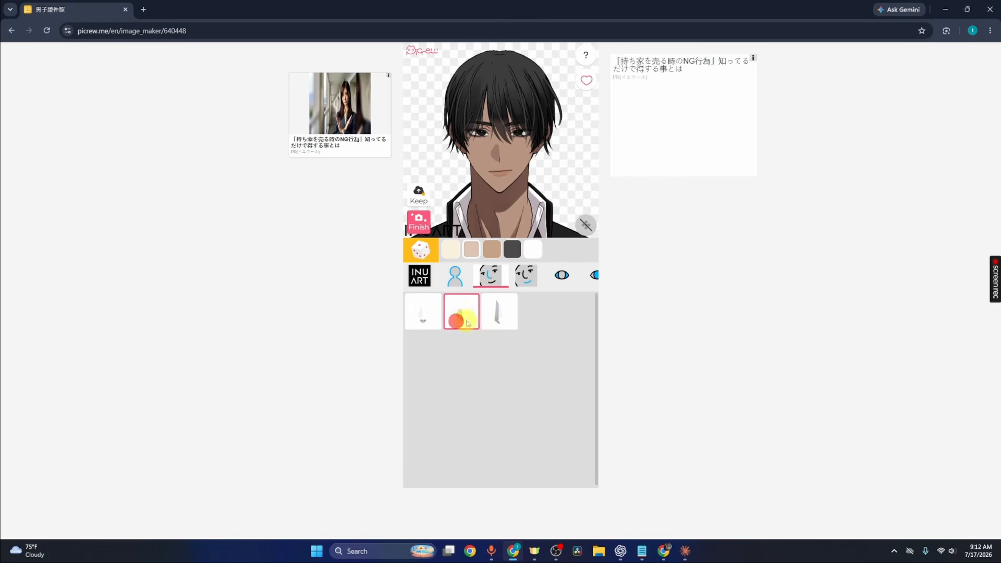
left_click(496, 315)
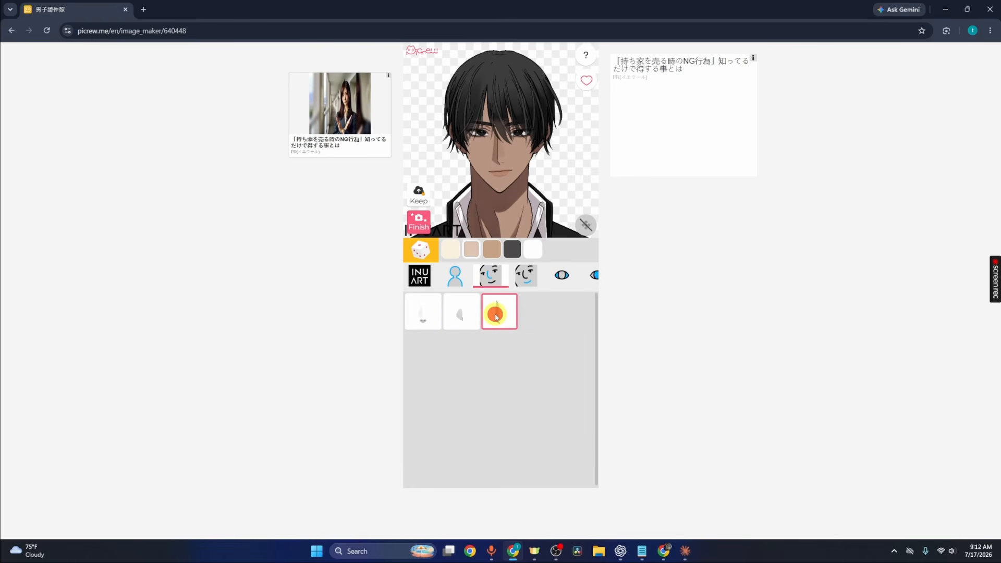
left_click(439, 311)
left_click(453, 314)
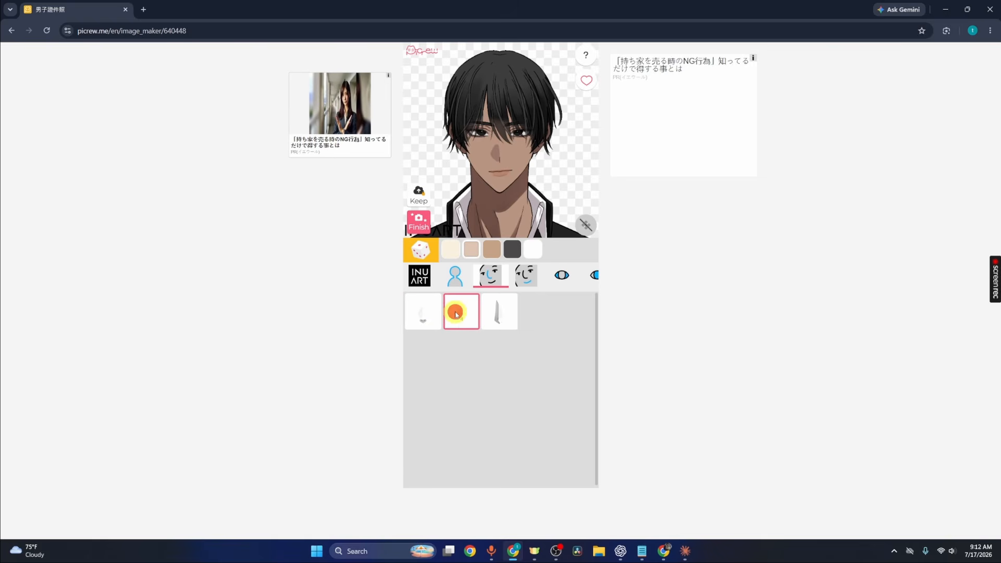
left_click(425, 318)
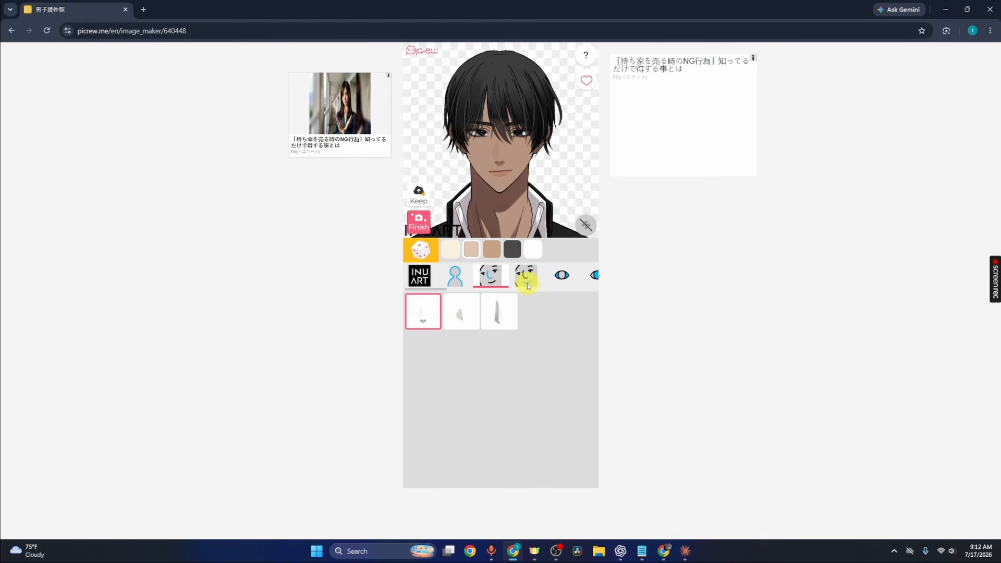
- Try the mouth shapes and choose the open grinning mouth in the second row
left_click(527, 281)
left_click(415, 317)
left_click(445, 311)
left_click(486, 315)
left_click(525, 316)
left_click(561, 318)
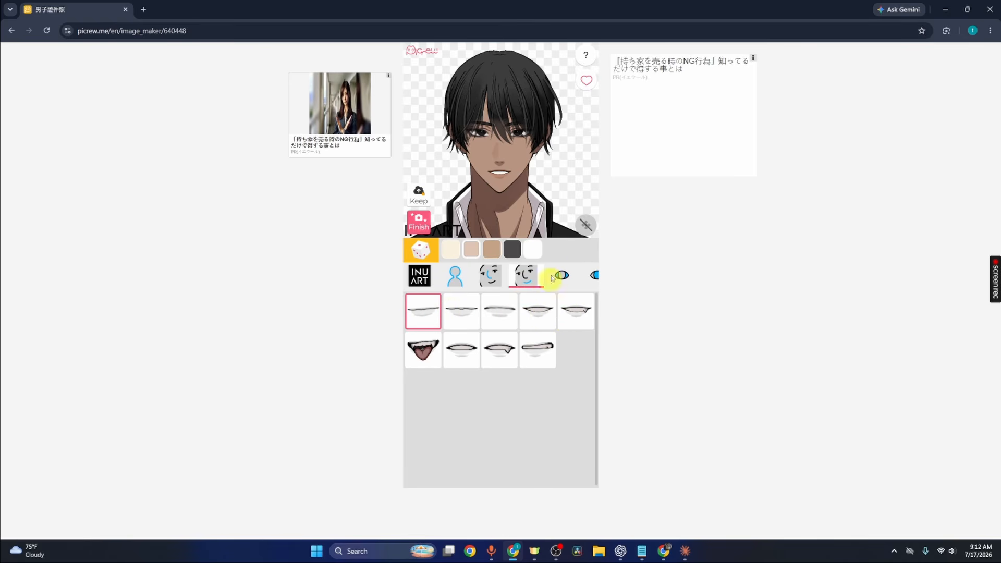
left_click(467, 357)
left_click(463, 351)
left_click(464, 352)
- Open the eye part and try its colour swatches, ending on white
left_click(561, 275)
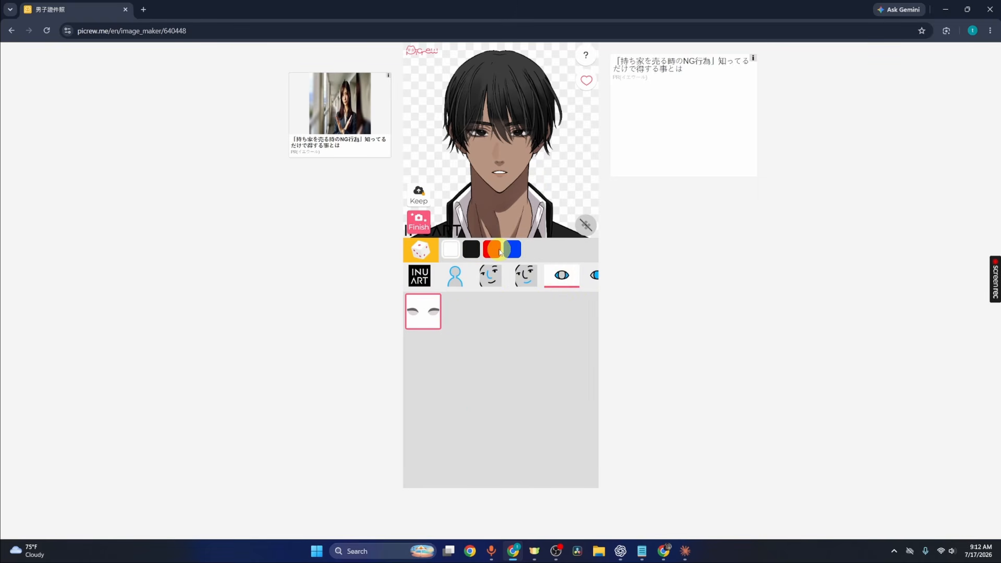
left_click(471, 250)
left_click(455, 251)
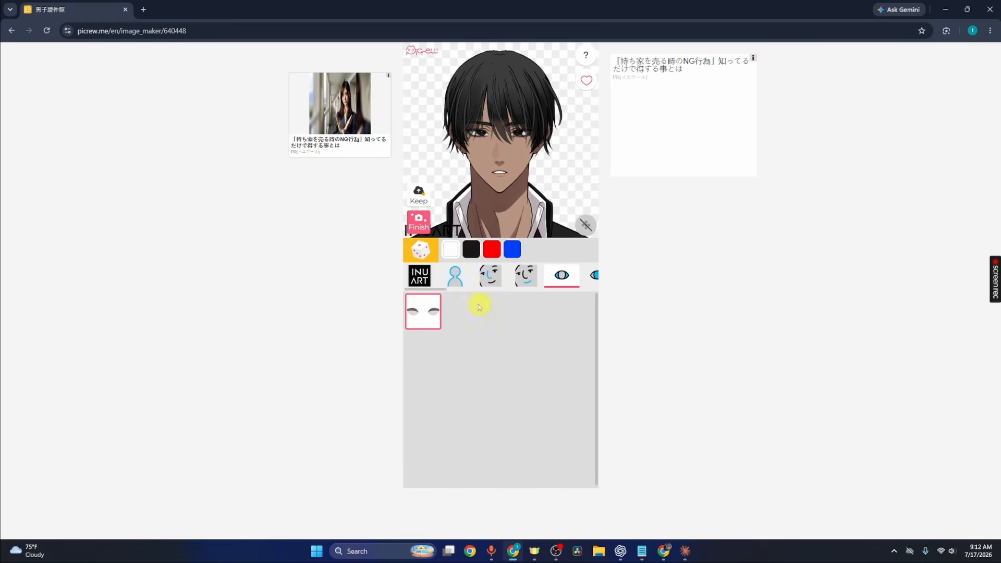
- Select the pupil part and compare pupil shapes, keeping the first one
left_click_drag(436, 289, 469, 293)
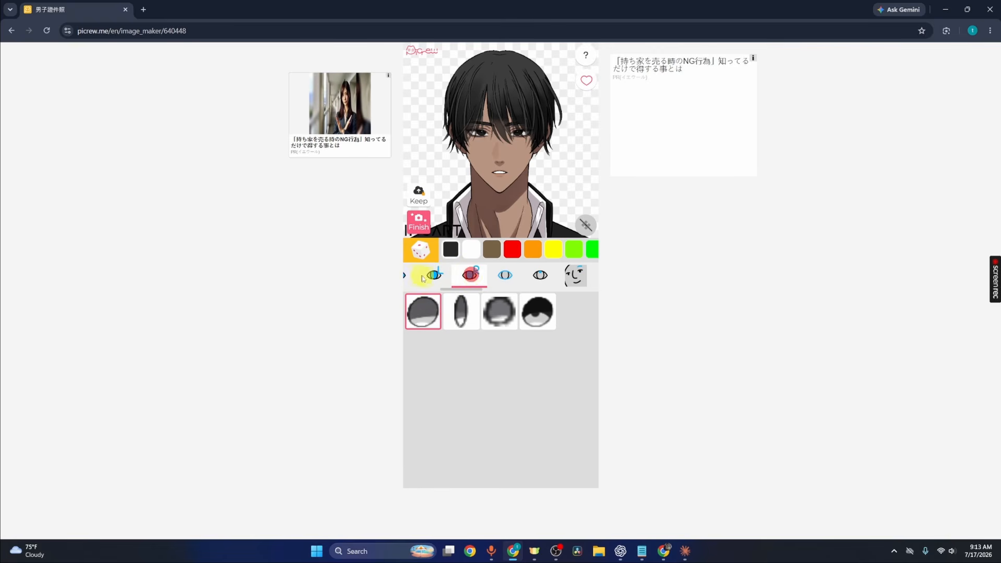
left_click(433, 276)
left_click(527, 275)
left_click(463, 312)
left_click(478, 316)
left_click(428, 319)
- Open the eye accent part and choose the red circle accent in the second row
left_click(561, 276)
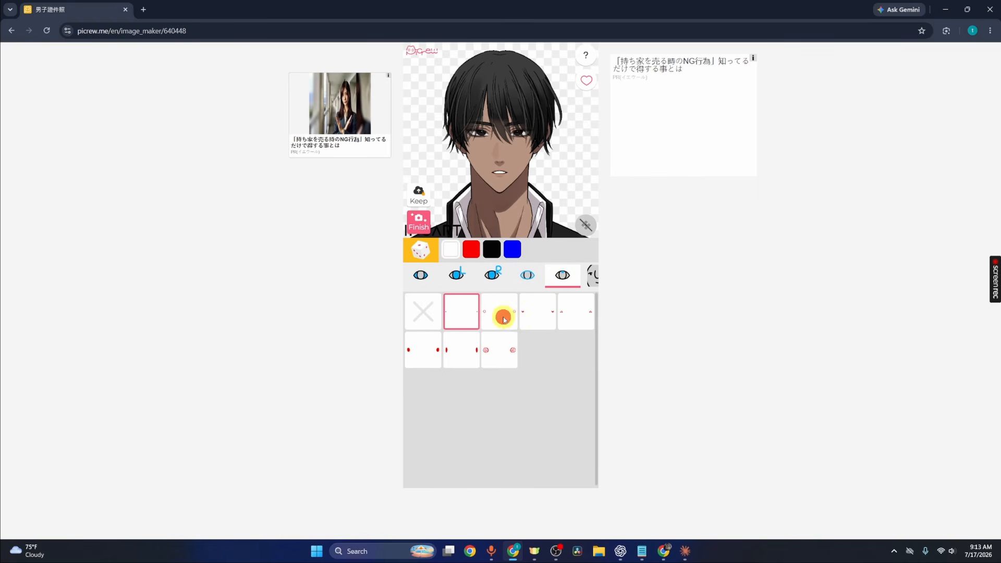
left_click(503, 319)
left_click(537, 316)
left_click(575, 317)
left_click(504, 352)
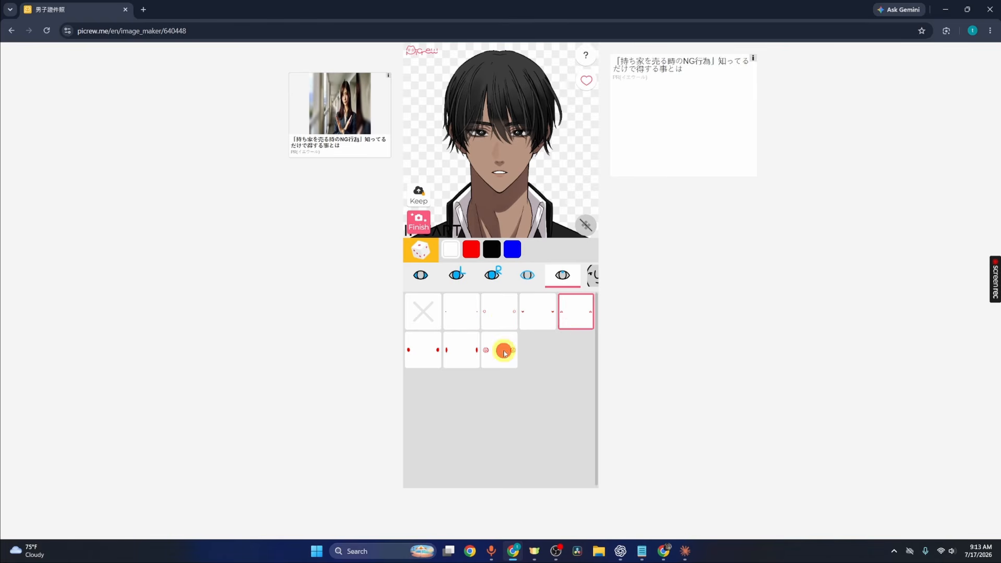
- Try other eye accent options and settle on the third accent in the first row
left_click(459, 358)
left_click(415, 359)
left_click(502, 313)
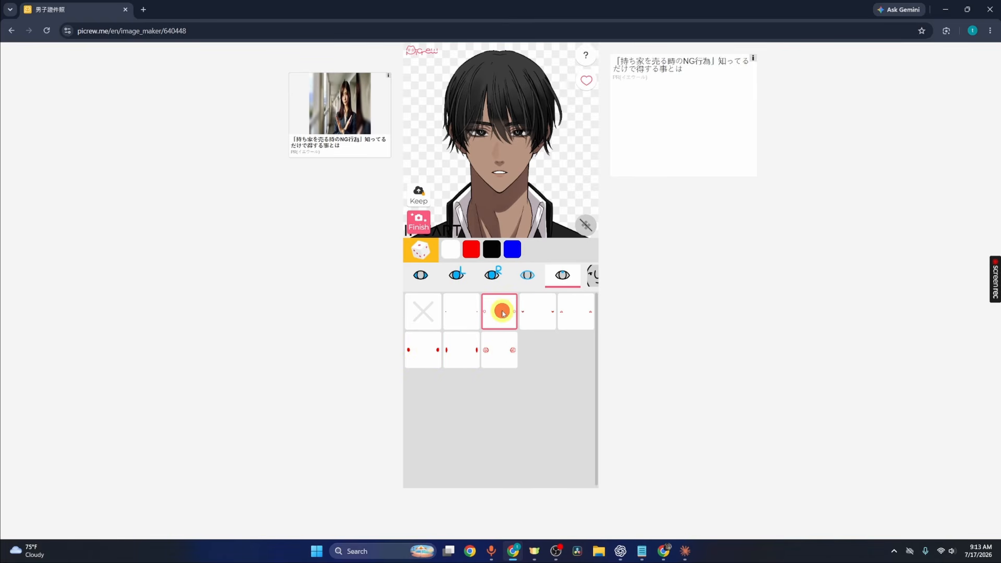
- Open the eyebrow part and try several eyebrow shapes
scroll(469, 284, "right", 3)
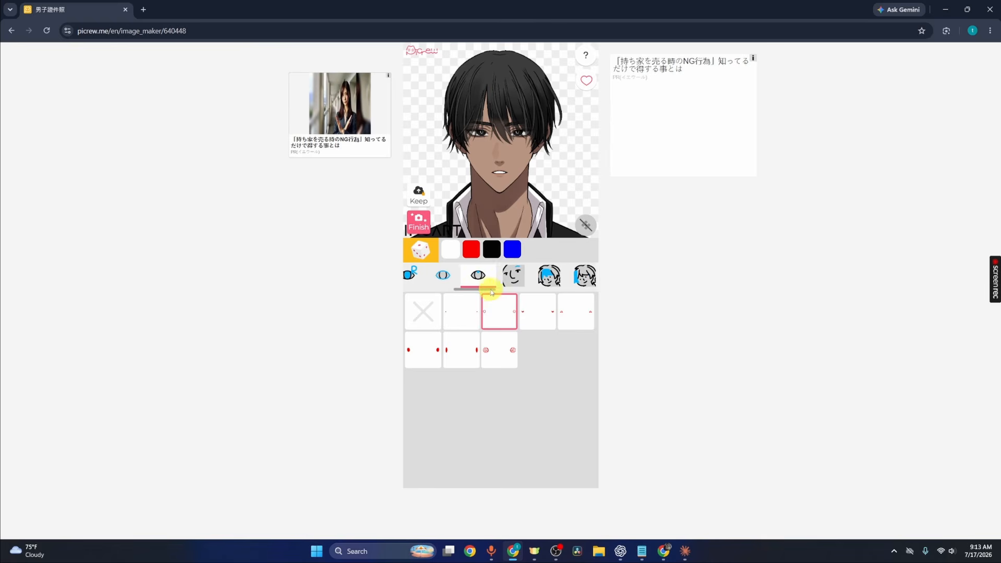
left_click(488, 277)
left_click(491, 311)
left_click(529, 321)
left_click(537, 354)
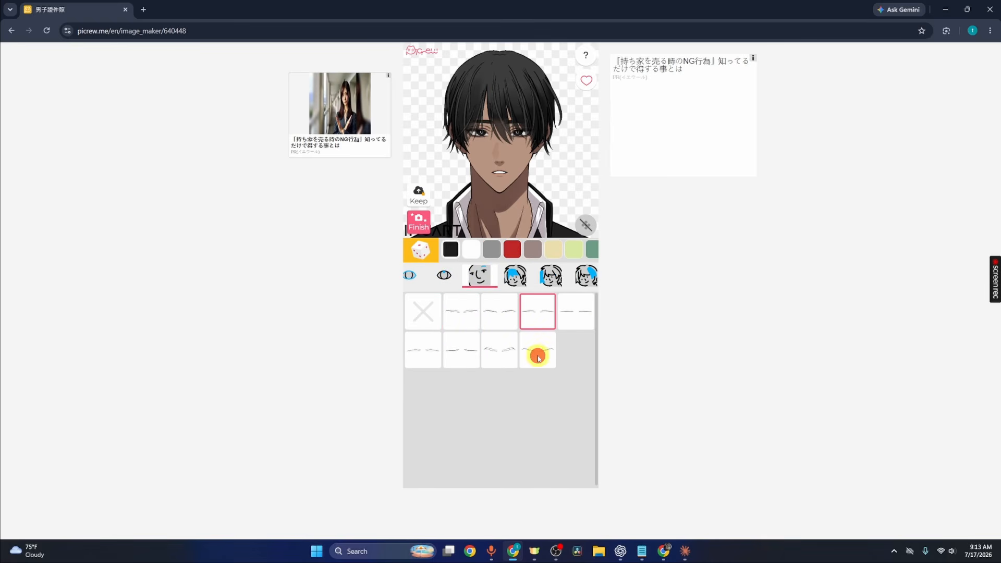
left_click(440, 353)
- Open the hair part and try several hairstyles, settling on a longer layered cut
left_click(515, 276)
left_click(499, 313)
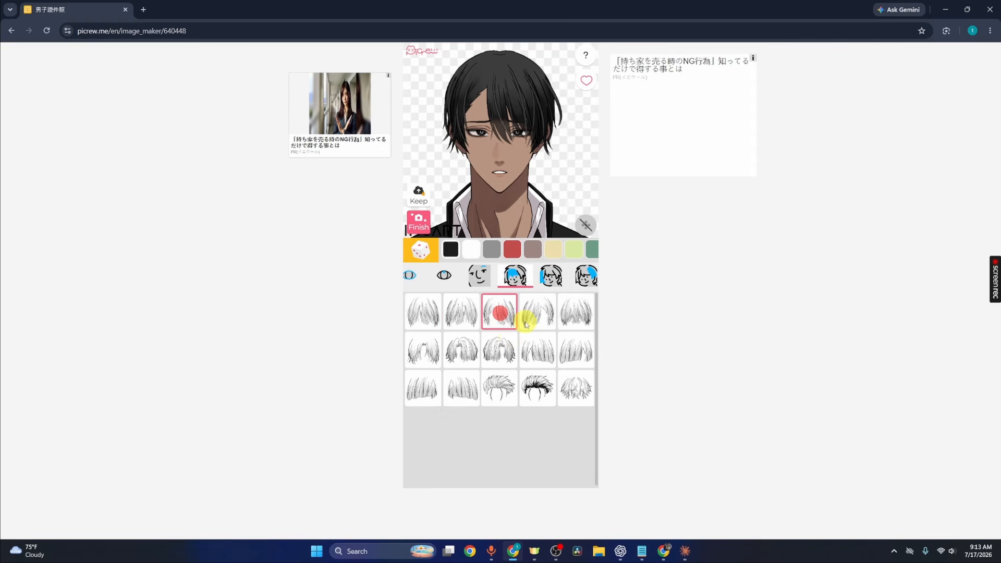
left_click(524, 321)
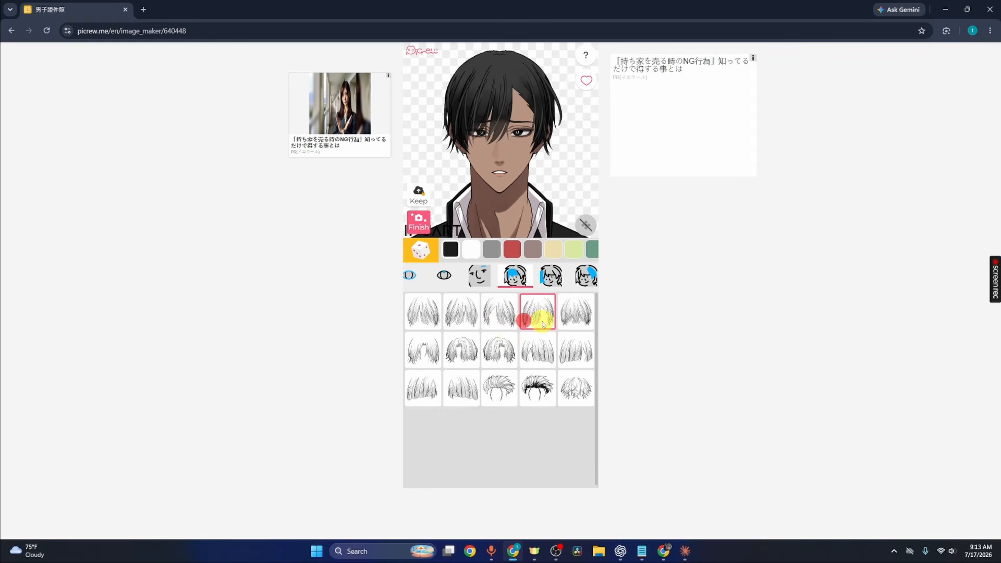
left_click(433, 351)
left_click(462, 312)
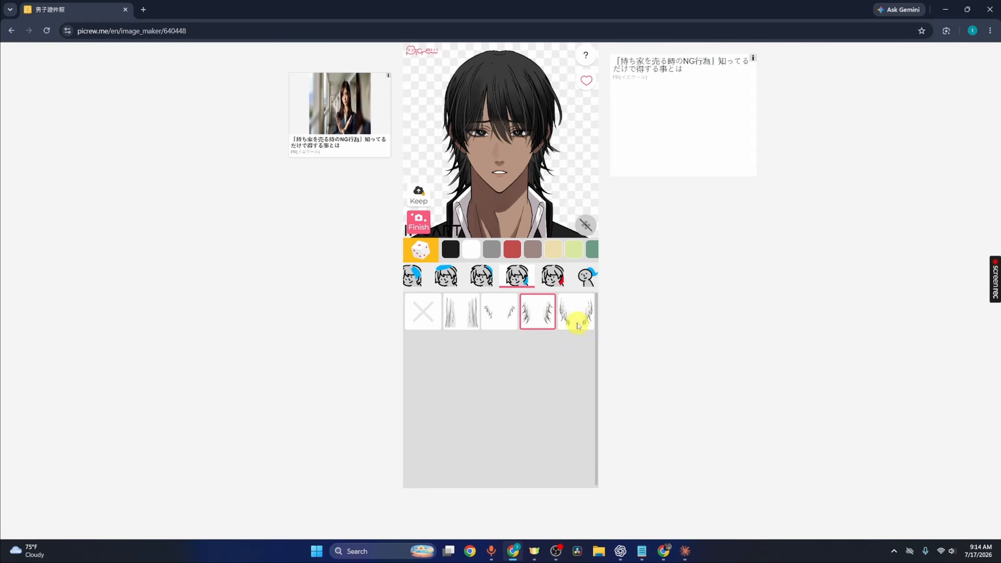
- Open the side hair strands part and choose the fifth strand style
left_click(551, 277)
left_click(575, 311)
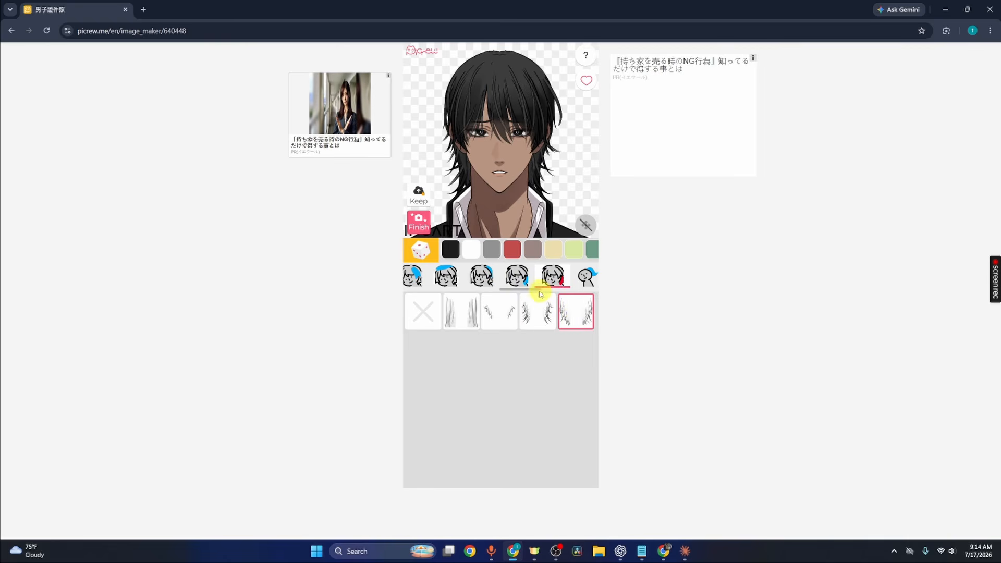
- Open the accessories part, try on the white face mask and remove it again
left_click(542, 290)
left_click(540, 292)
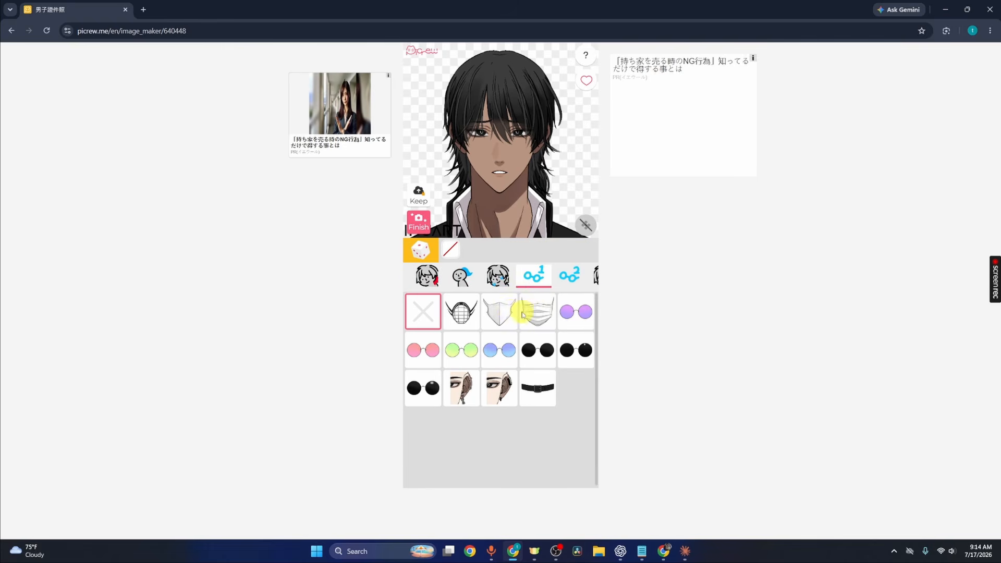
left_click(544, 312)
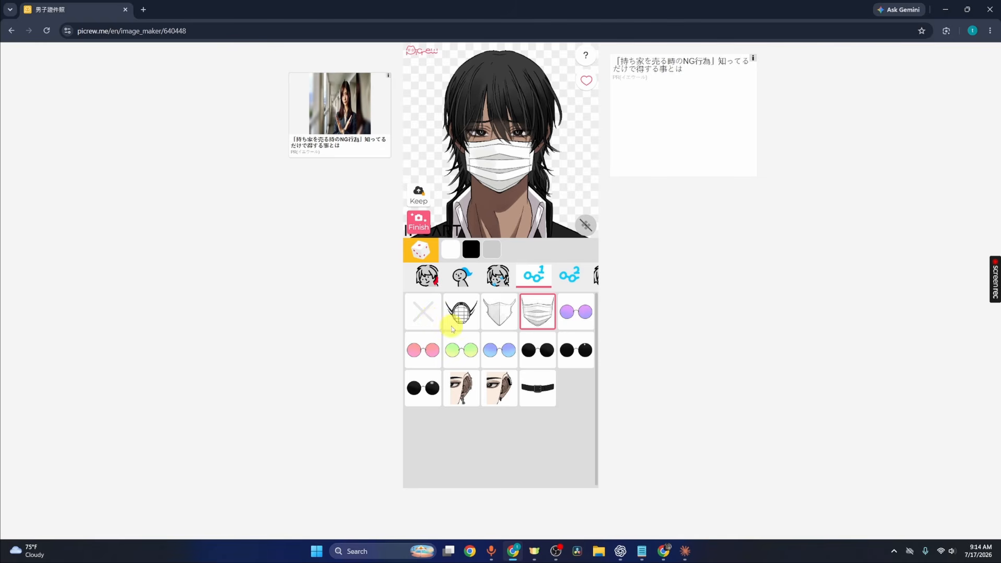
left_click(426, 314)
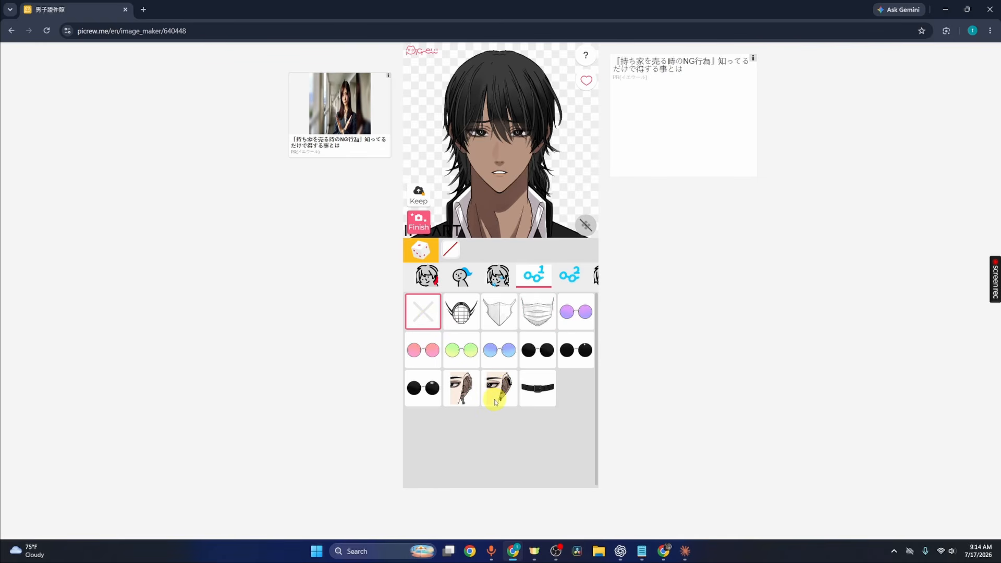
- Try the side accessory options and leave that part set to none
left_click(452, 385)
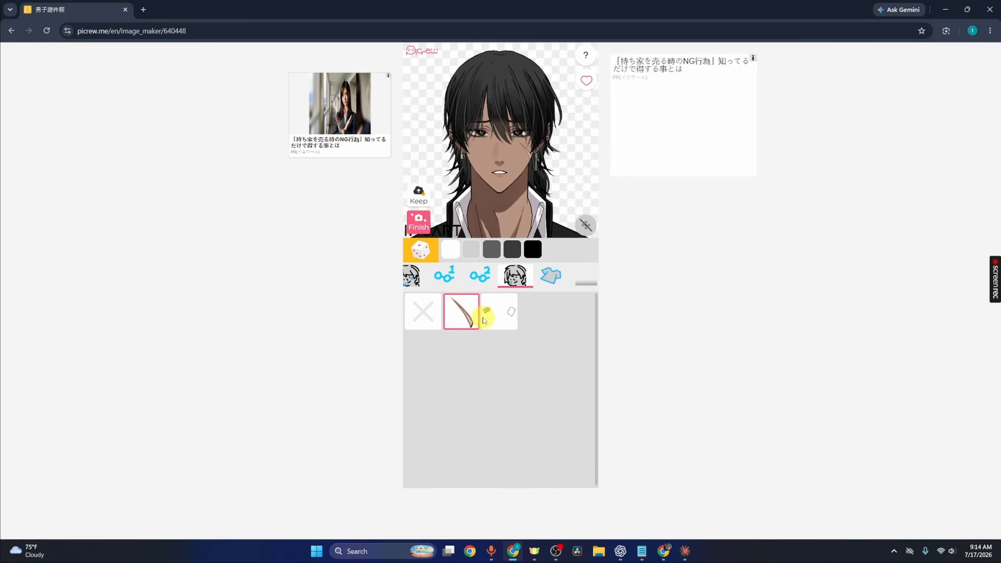
left_click(496, 327)
left_click(423, 312)
- Open the clothing part and try collar styles, ending on the turtleneck in the second row
left_click(556, 276)
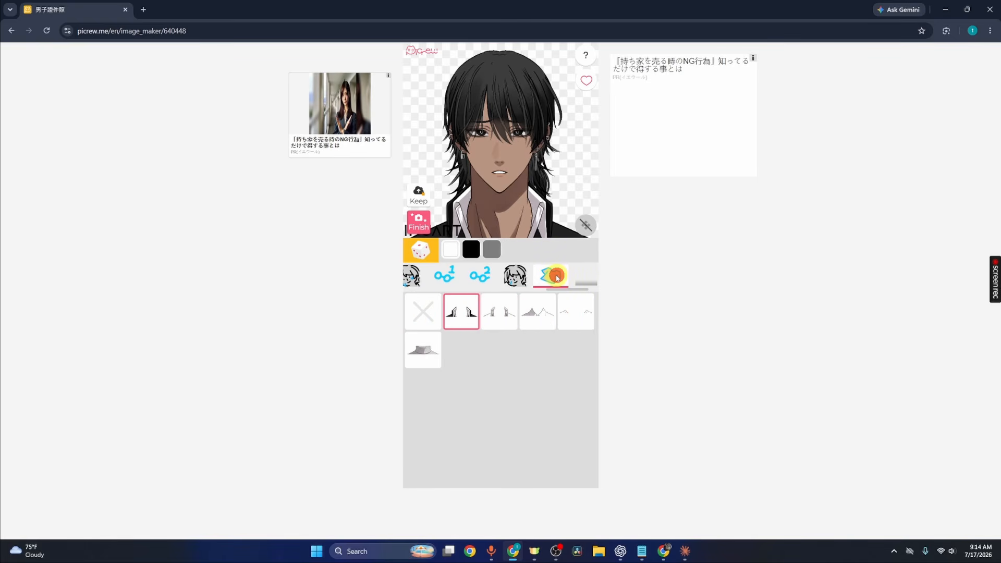
left_click(501, 313)
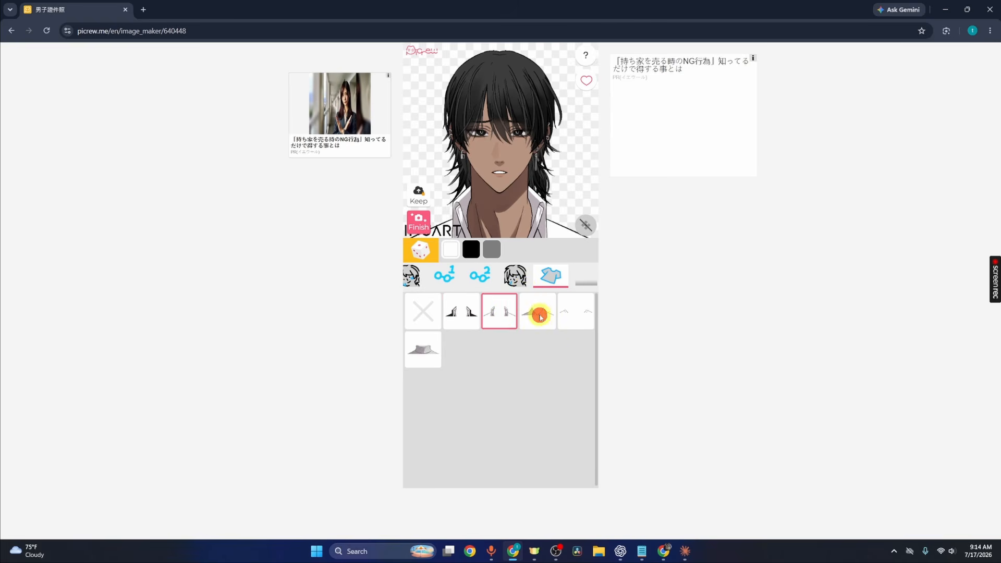
left_click(538, 314)
left_click(577, 318)
left_click(436, 351)
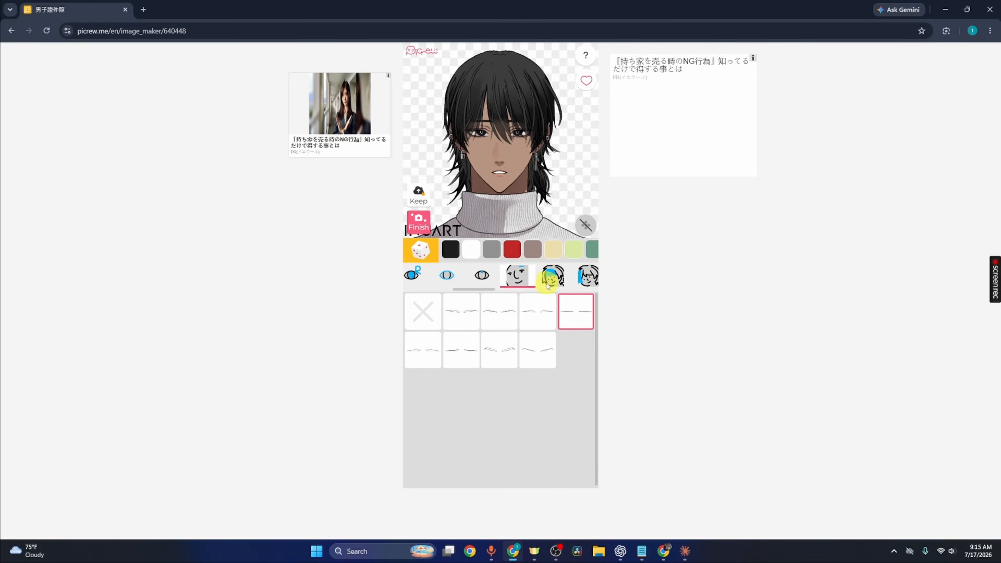
- Return to the mouth part and try shapes, ending on the grinning mouth fourth in the first row
left_click_drag(484, 291, 438, 284)
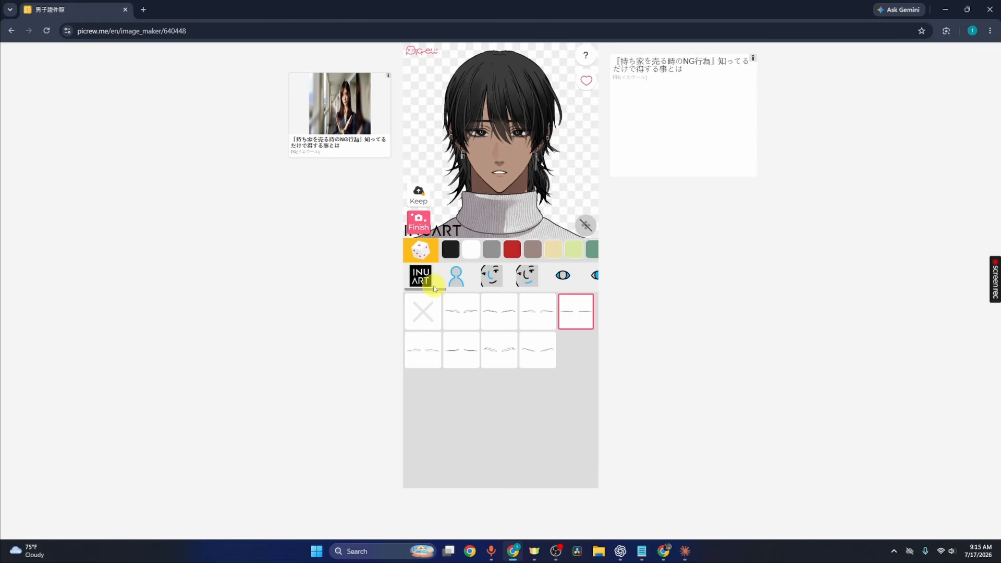
left_click(534, 274)
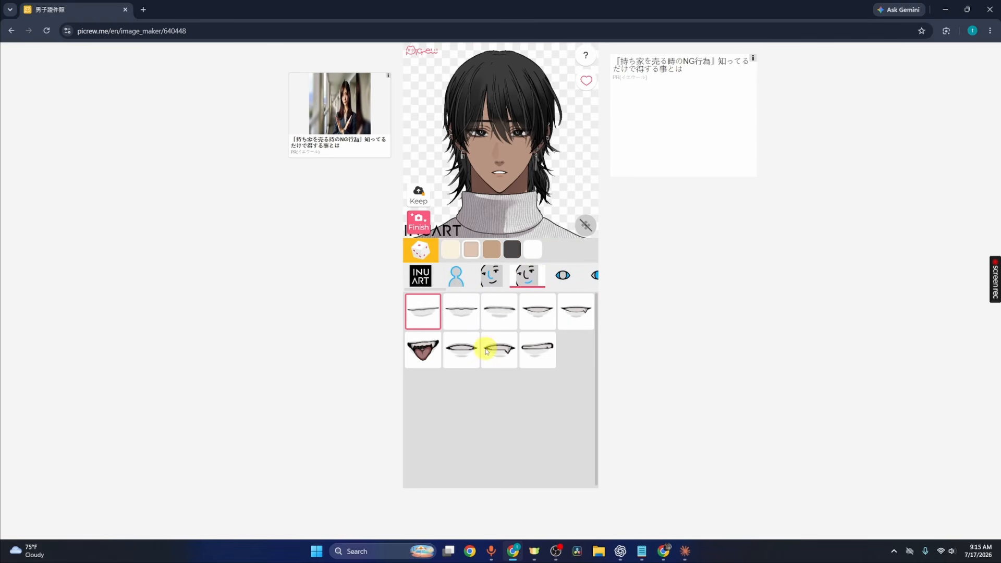
left_click(571, 318)
left_click(422, 348)
left_click(497, 349)
left_click(537, 348)
left_click(520, 316)
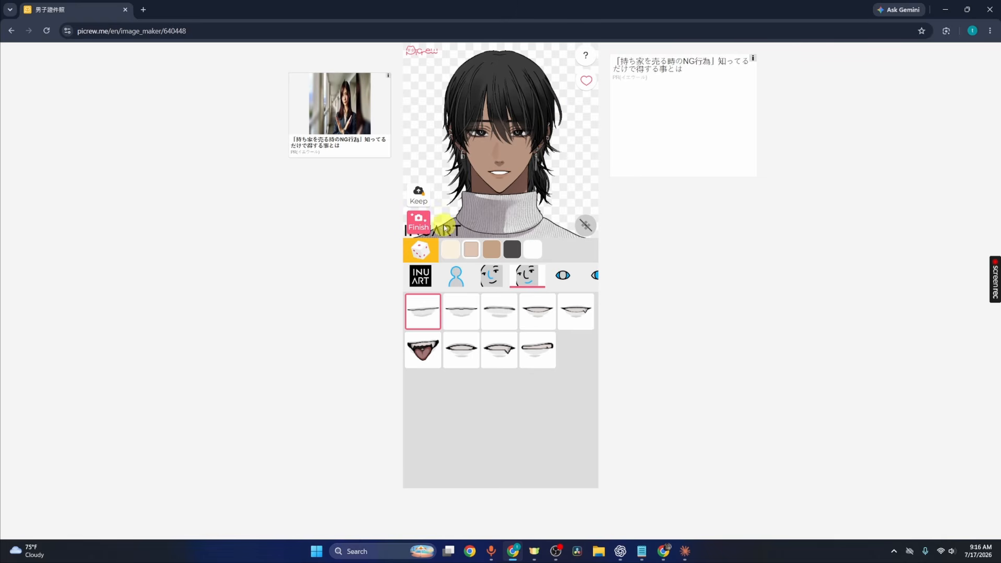
- Finish the avatar and save the image
left_click(418, 221)
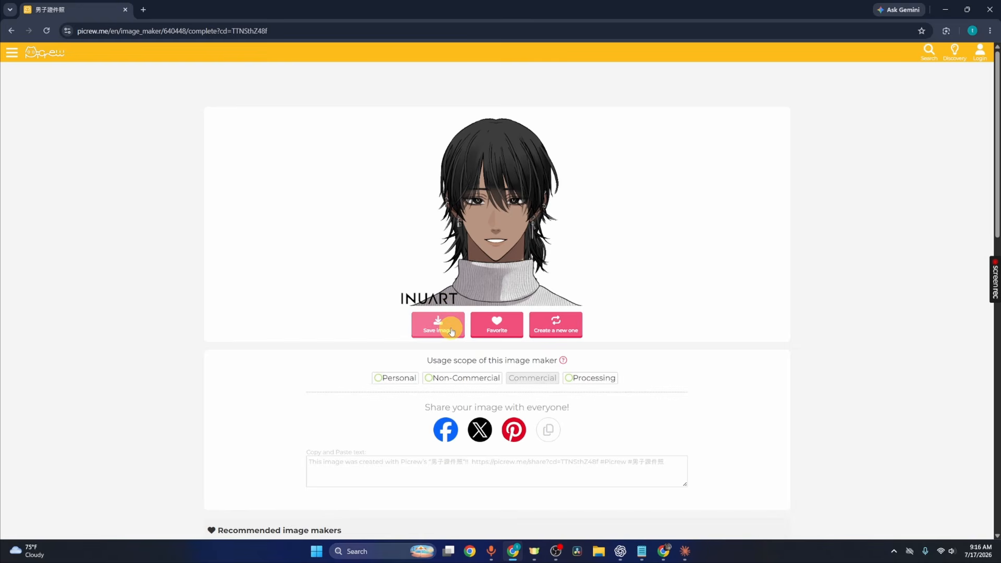
left_click(450, 329)
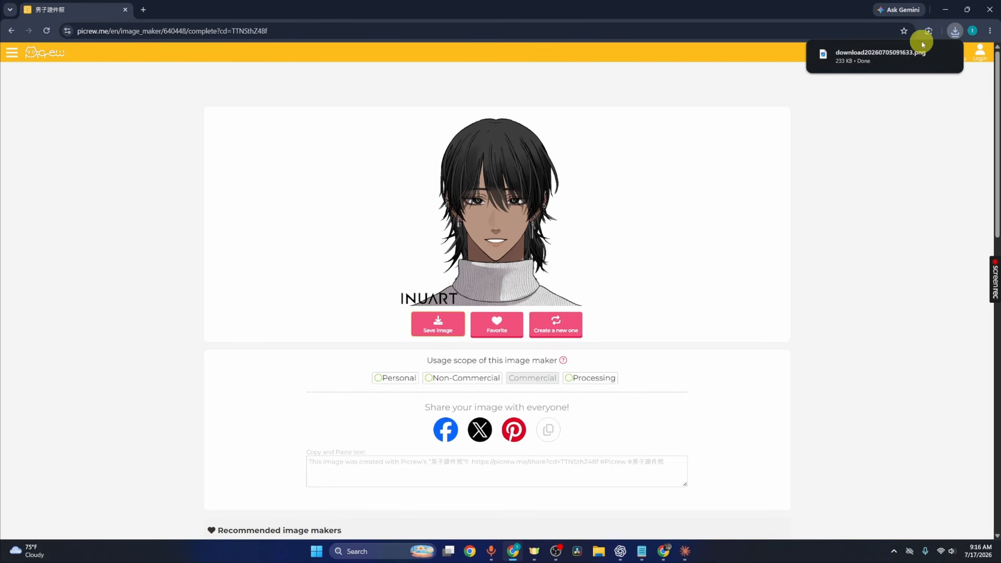
- In File Explorer, rename the downloaded image in Downloads as open mouth open eyes
left_click(599, 550)
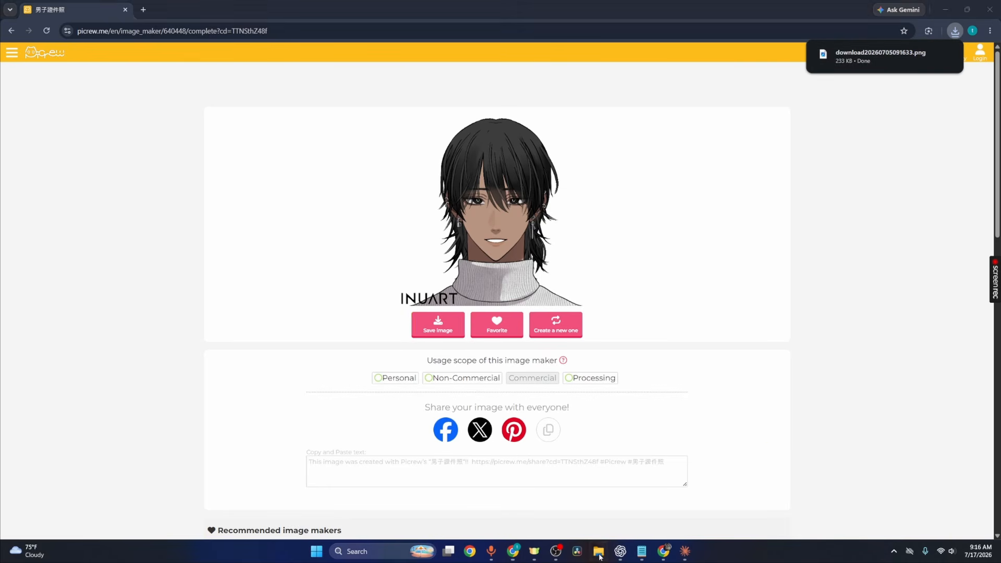
left_click(134, 98)
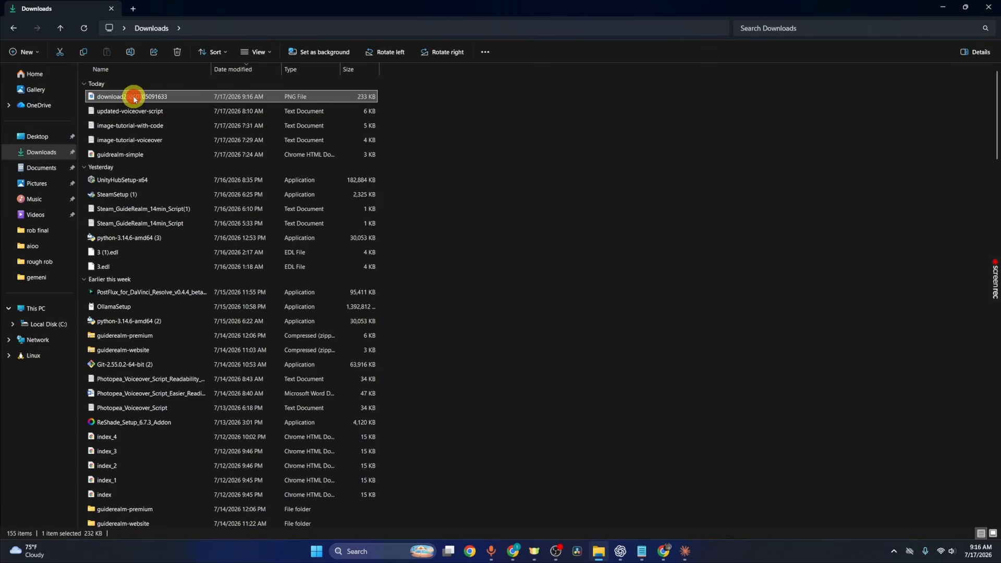
left_click(139, 57)
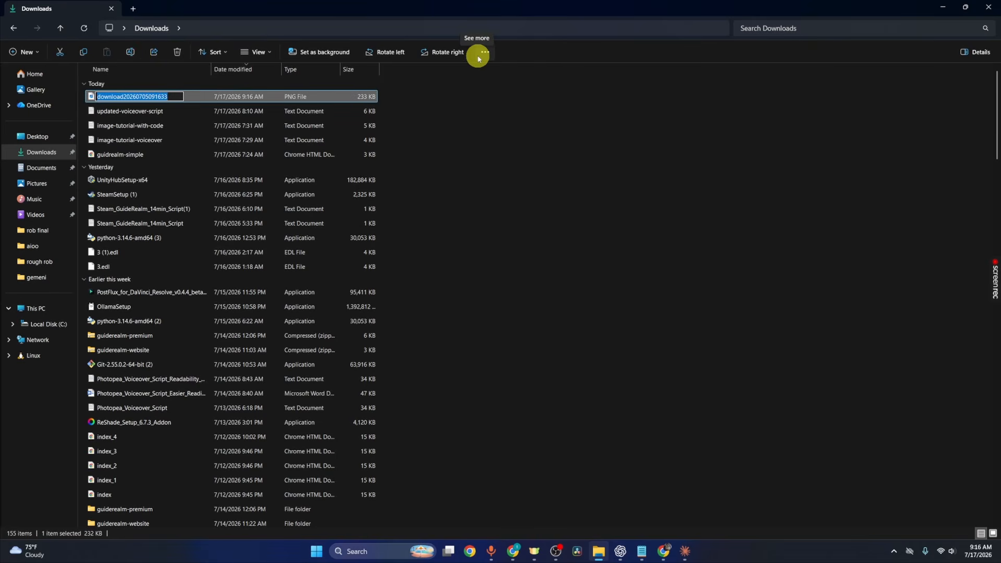
type("open mouth open eyes")
key("Return")
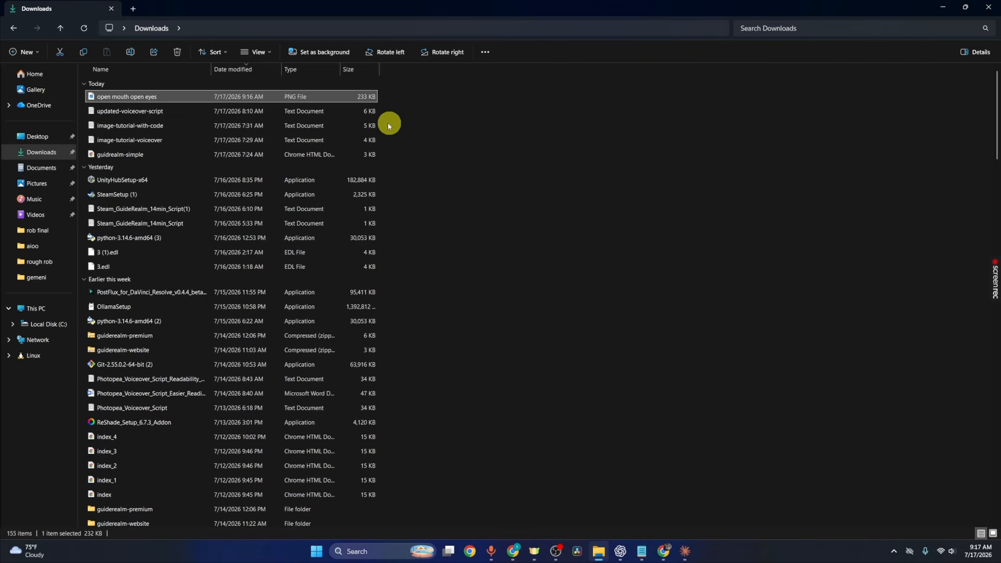
- Create a new folder in Downloads named pngtuber
left_click(22, 51)
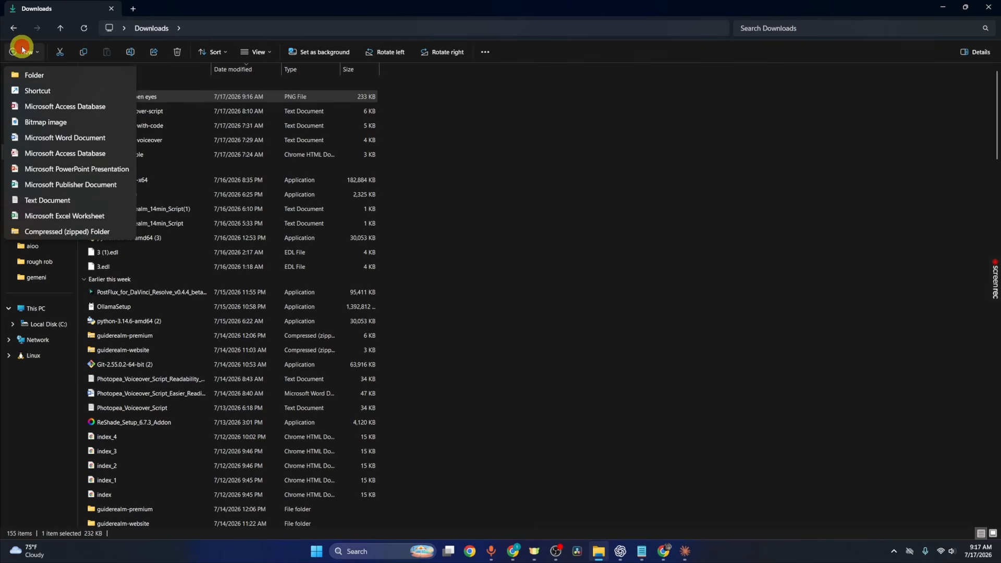
left_click(34, 73)
type("pn")
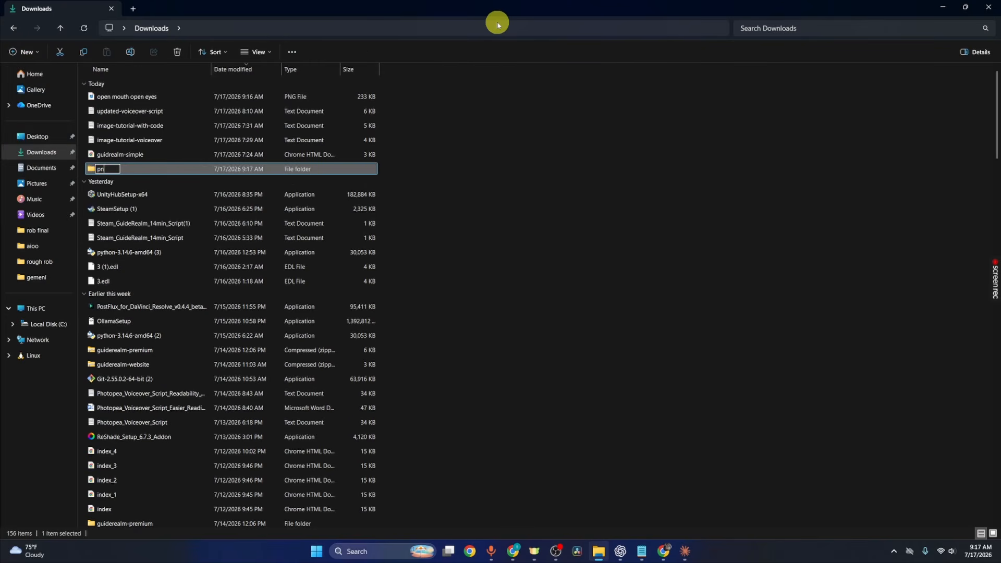
type("gtuber")
- Move the open mouth open eyes image into the pngtuber folder
left_click(196, 98)
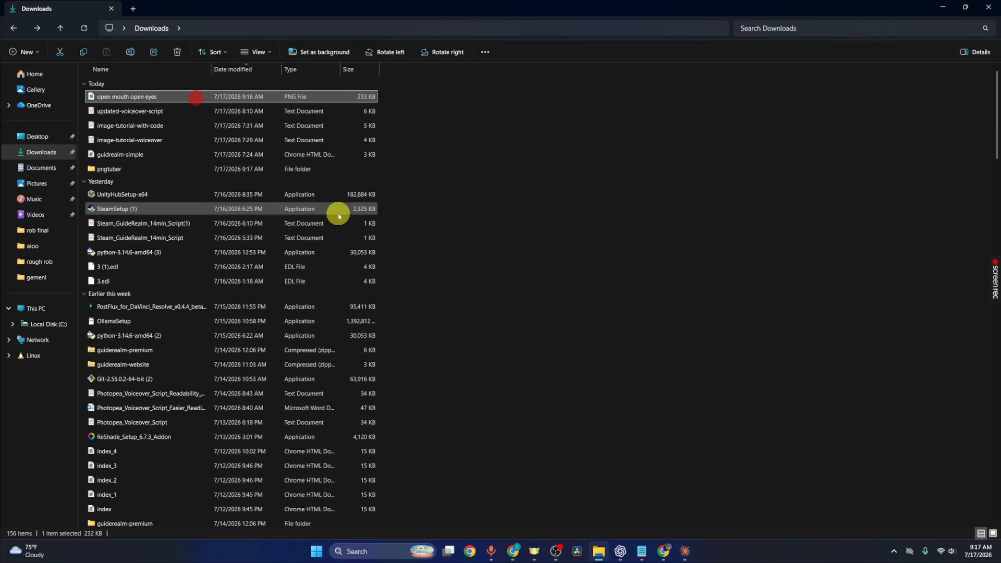
double_click(136, 168)
key("ctrl+v")
left_click(476, 250)
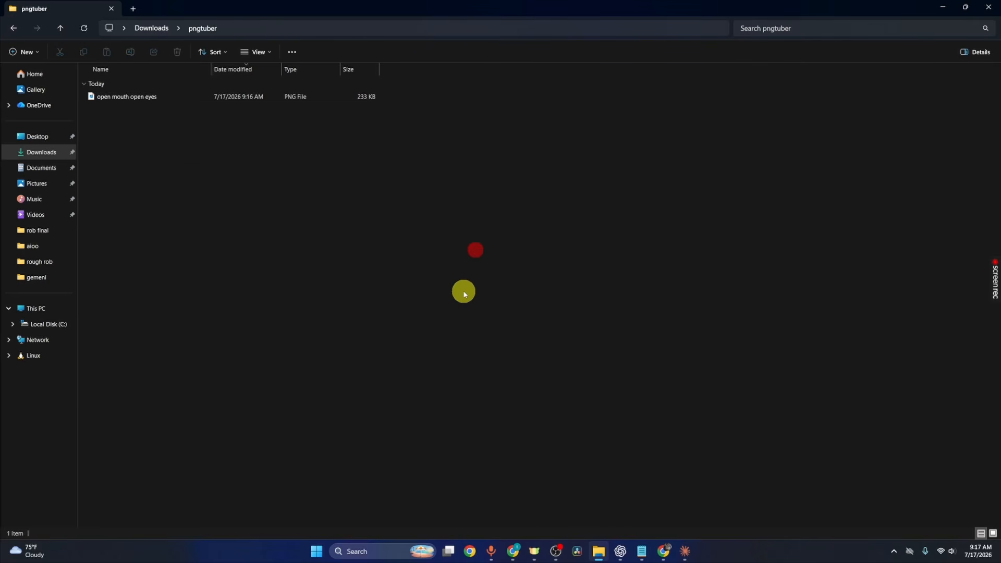
- Return to the image maker to edit the avatar again and set the mouth to the closed first shape
left_click(950, 4)
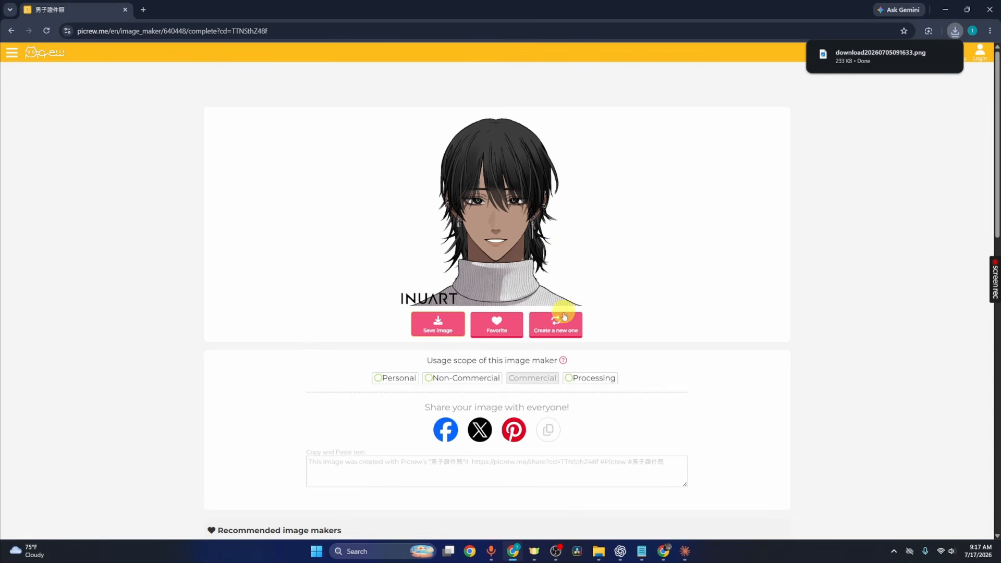
left_click(562, 332)
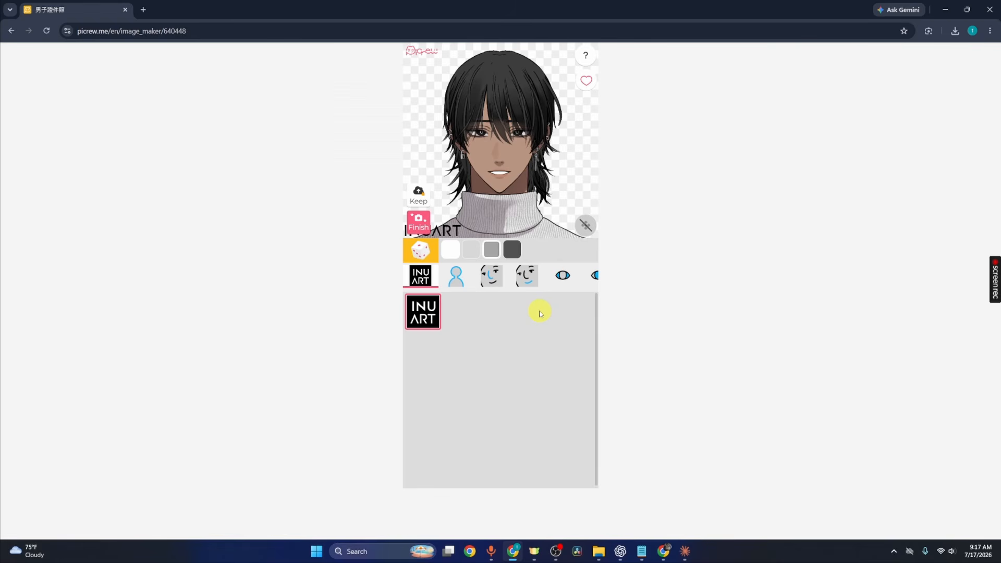
left_click(527, 275)
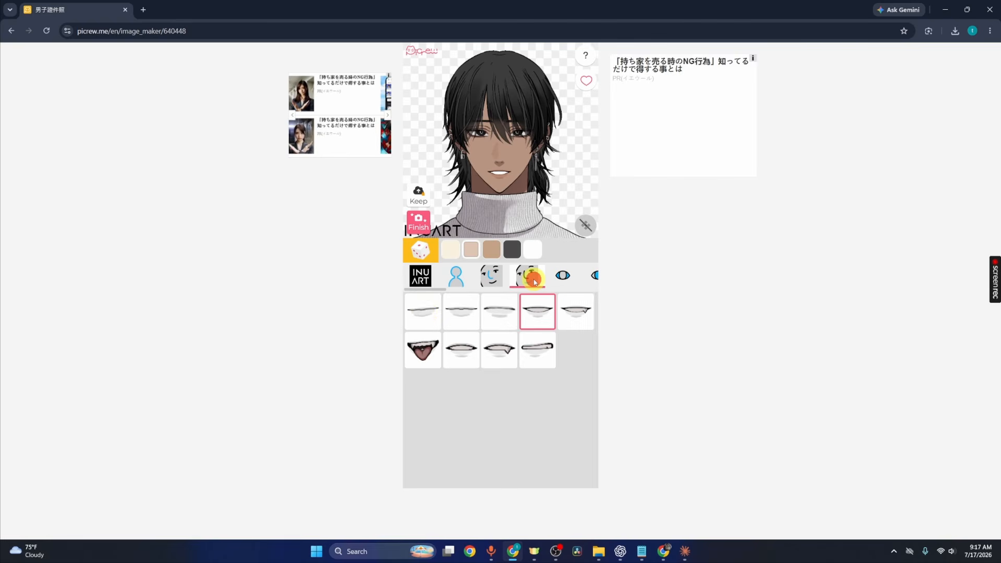
left_click(426, 314)
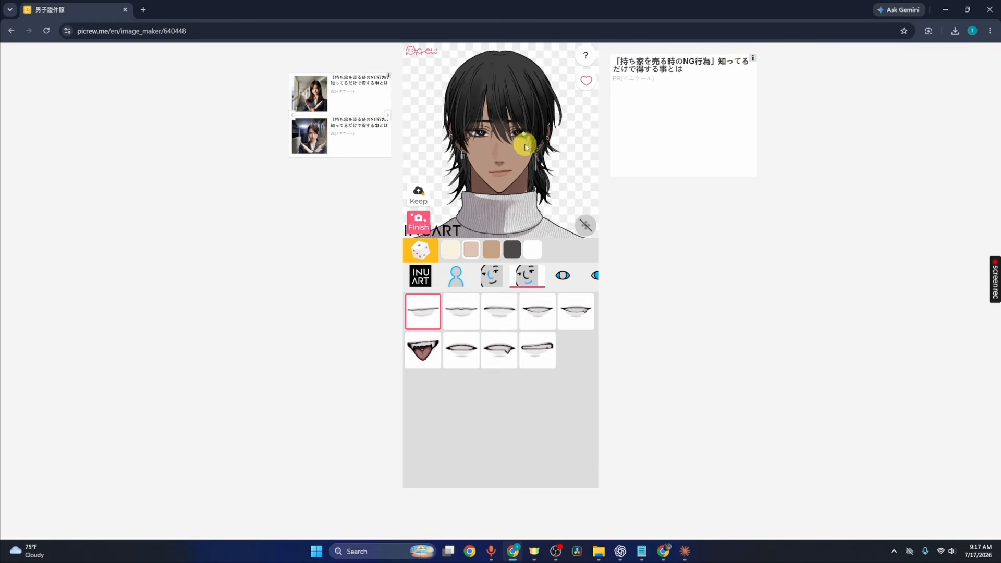
- Finish the avatar and save the closed-mouth image
left_click(429, 229)
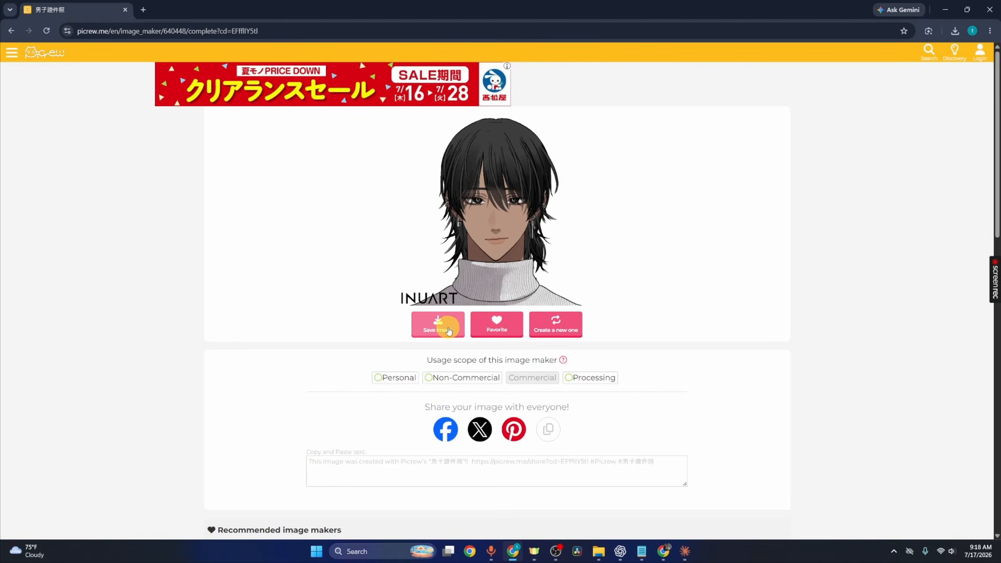
left_click(448, 331)
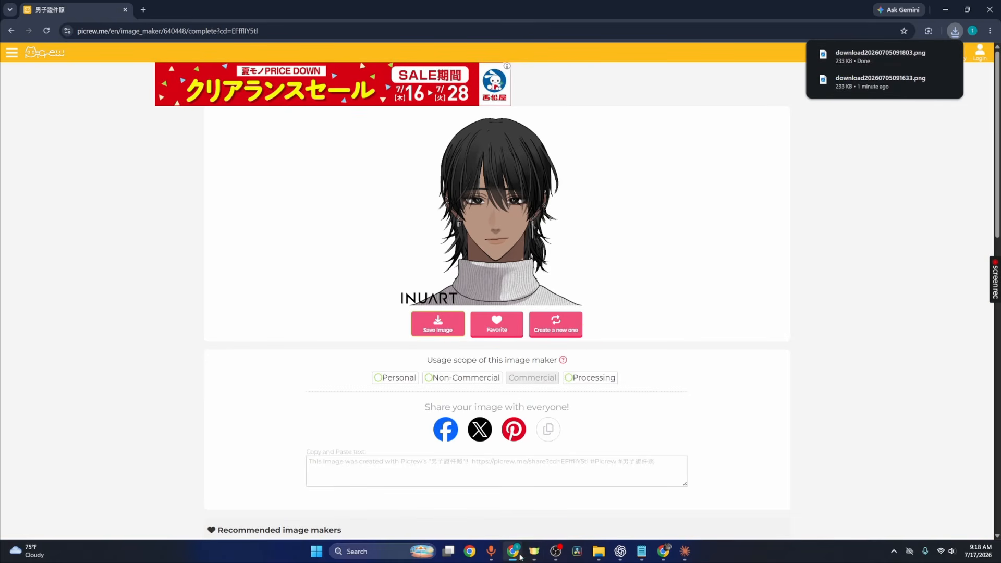
- Rename the newest downloaded avatar image in Downloads as closed mouth open eyes
left_click(595, 548)
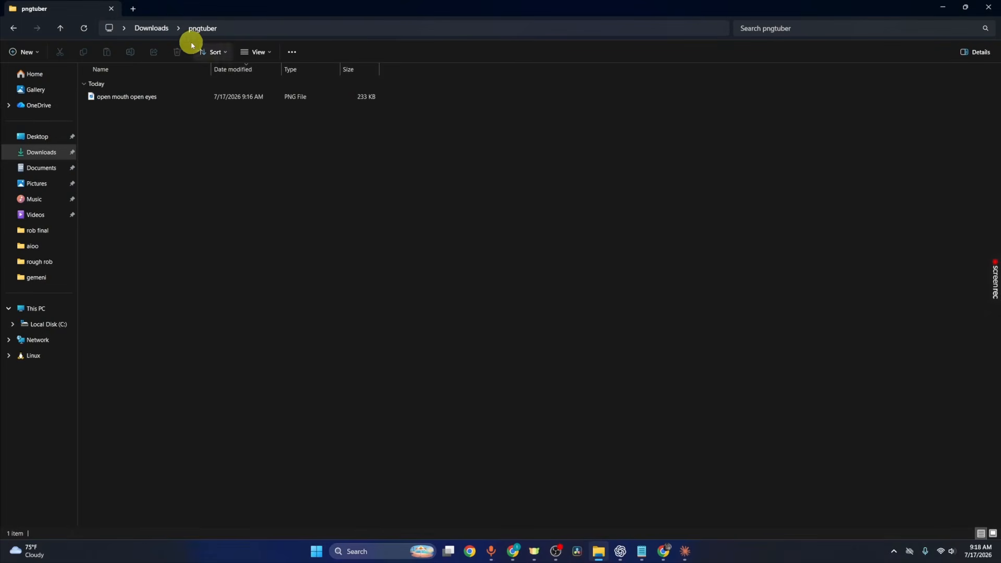
left_click(169, 32)
left_click(150, 96)
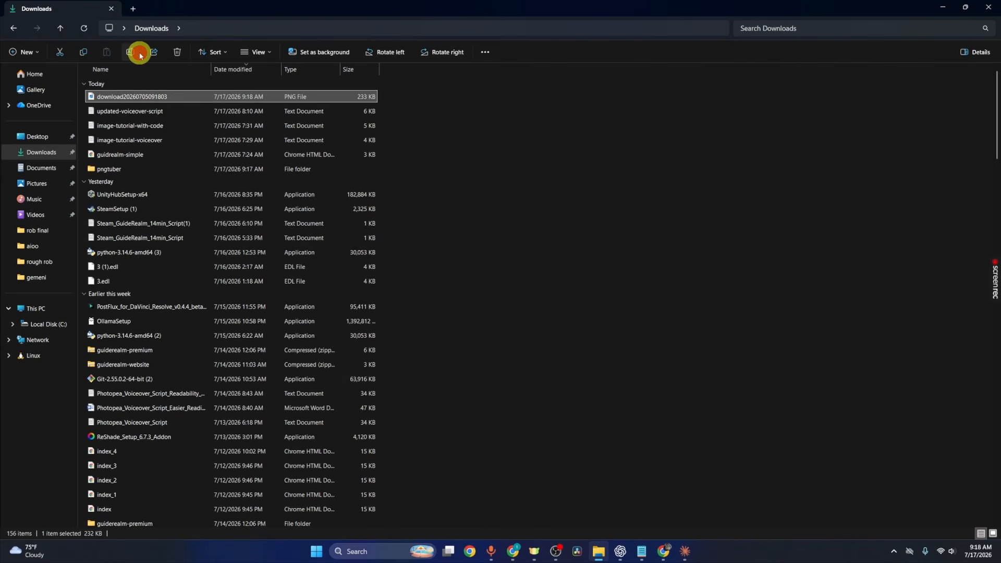
left_click(139, 54)
type("closed mouth open")
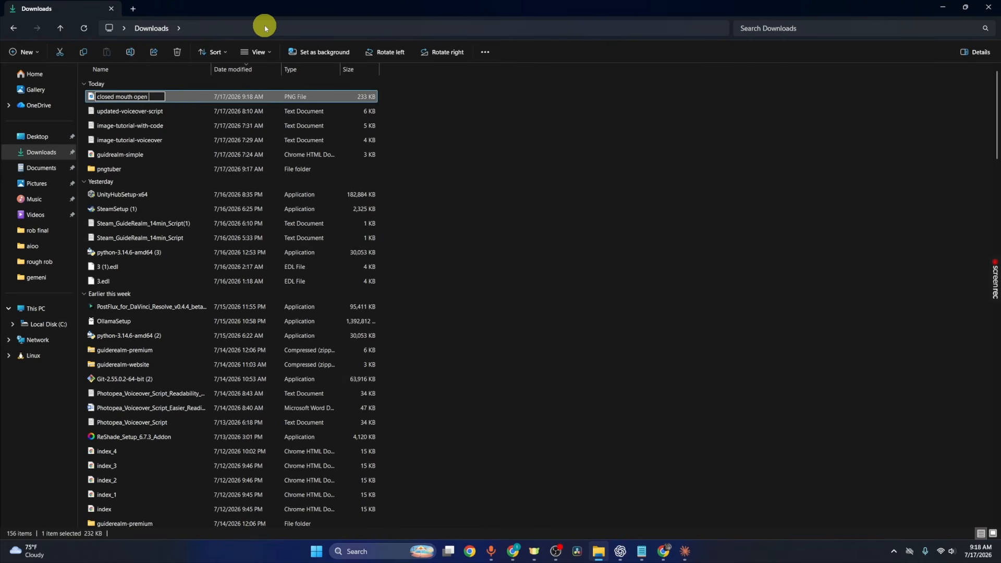
type(" eyes")
key("Return")
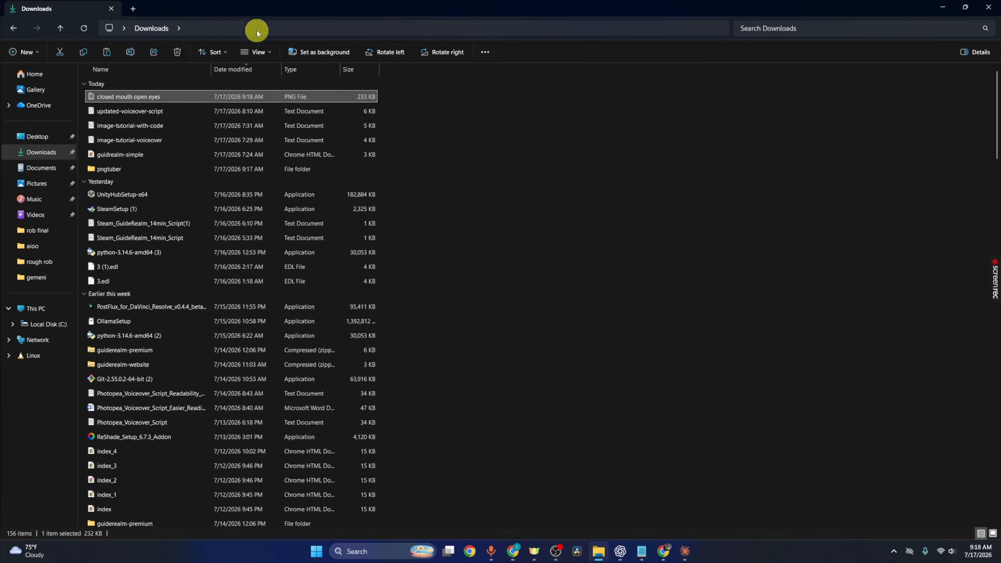
- Move the closed mouth open eyes image into the pngtuber folder
double_click(193, 168)
key("ctrl+v")
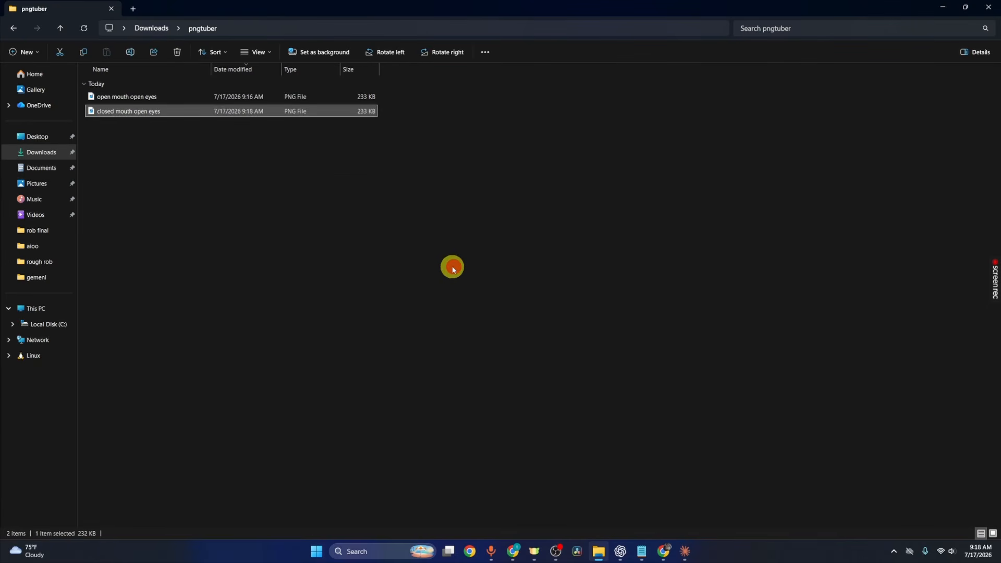
left_click(449, 268)
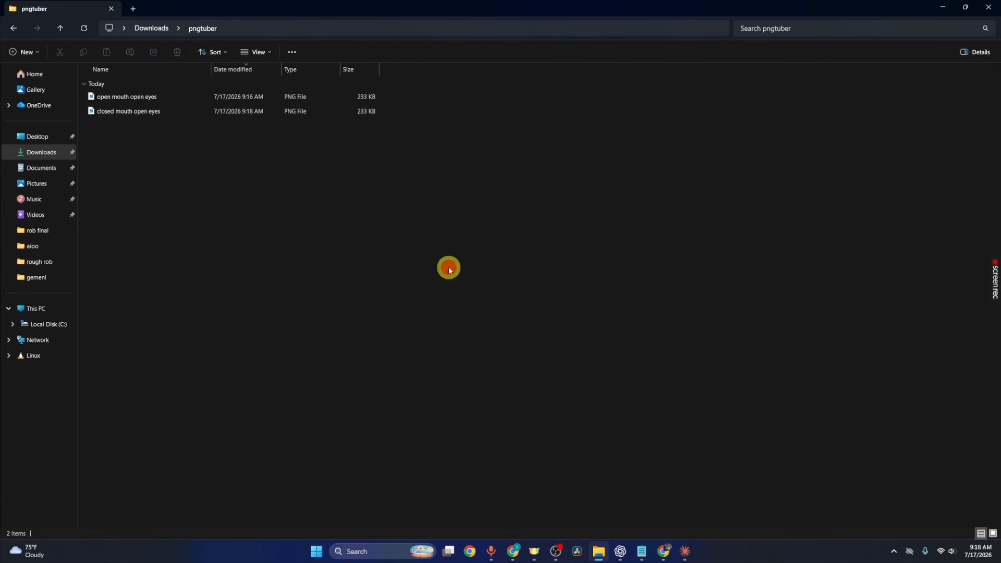
- Return to the image maker to edit the avatar again and set the eyes to the closed shape
left_click(942, 6)
left_click(555, 323)
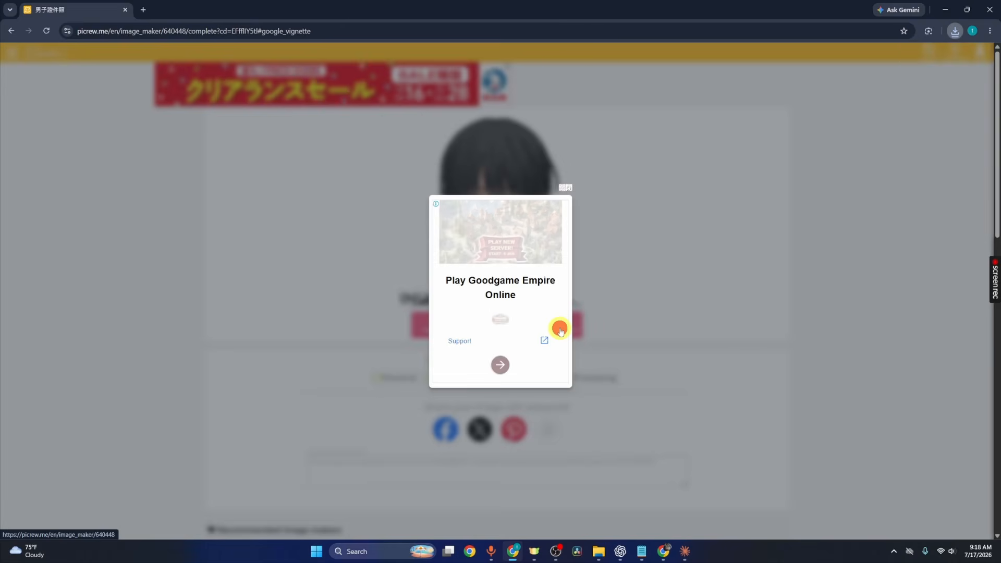
left_click(570, 189)
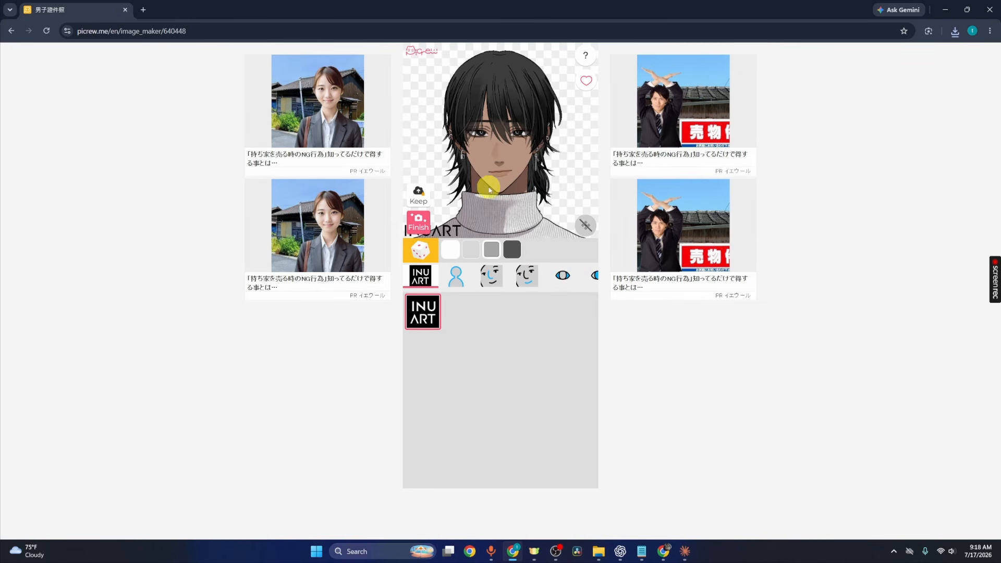
scroll(448, 276, "right", 5)
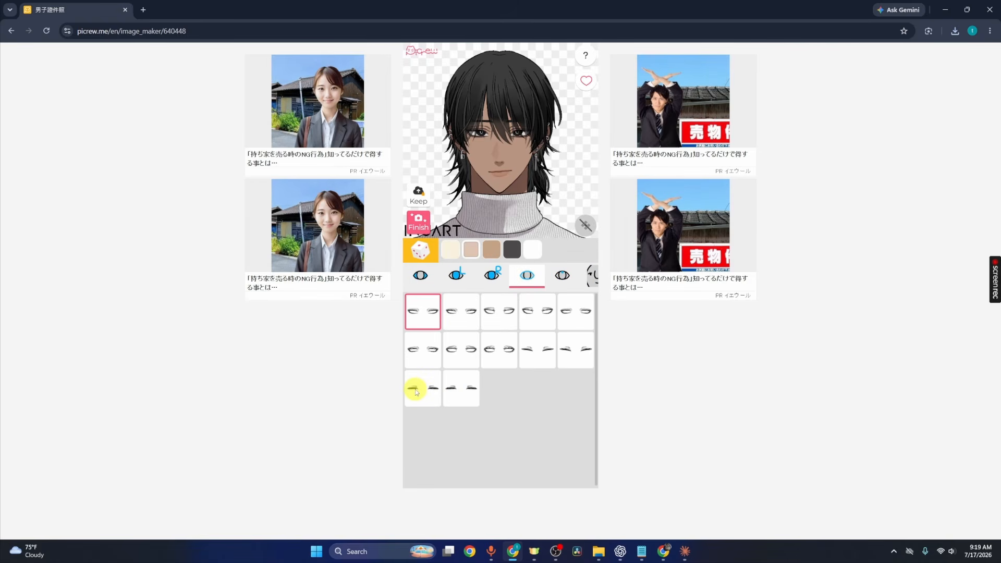
left_click(414, 388)
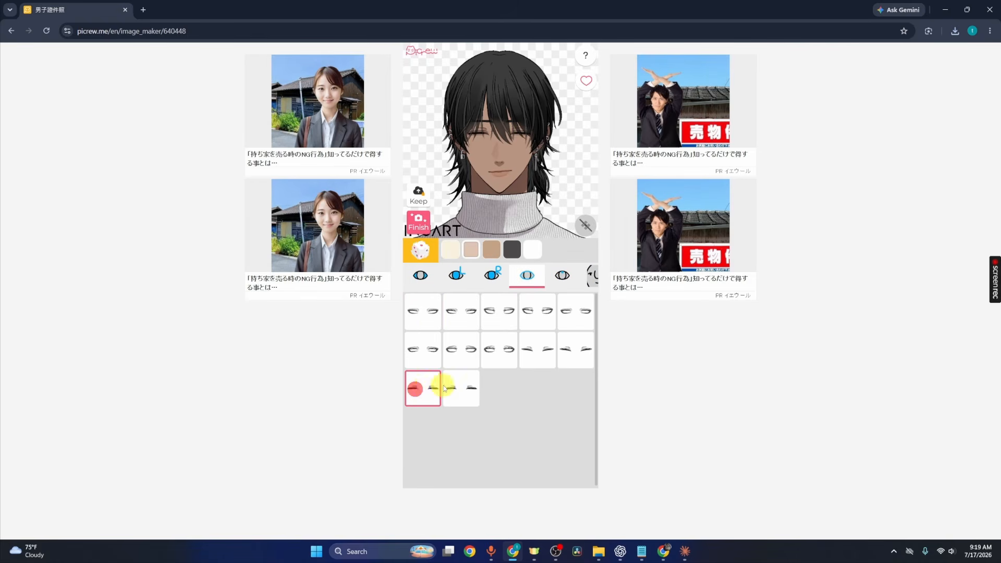
left_click_drag(446, 385, 433, 390)
left_click(527, 275)
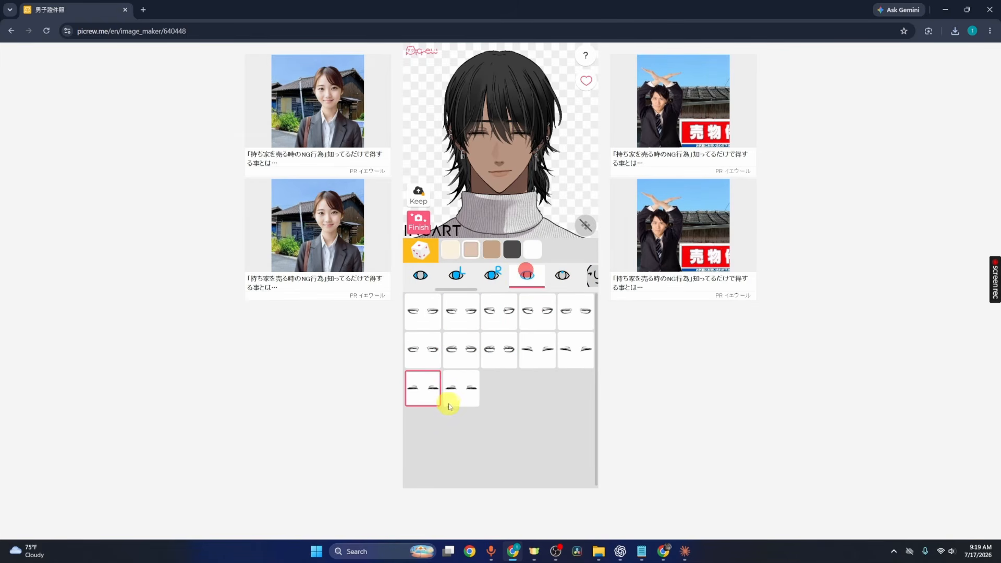
left_click(461, 387)
left_click(418, 386)
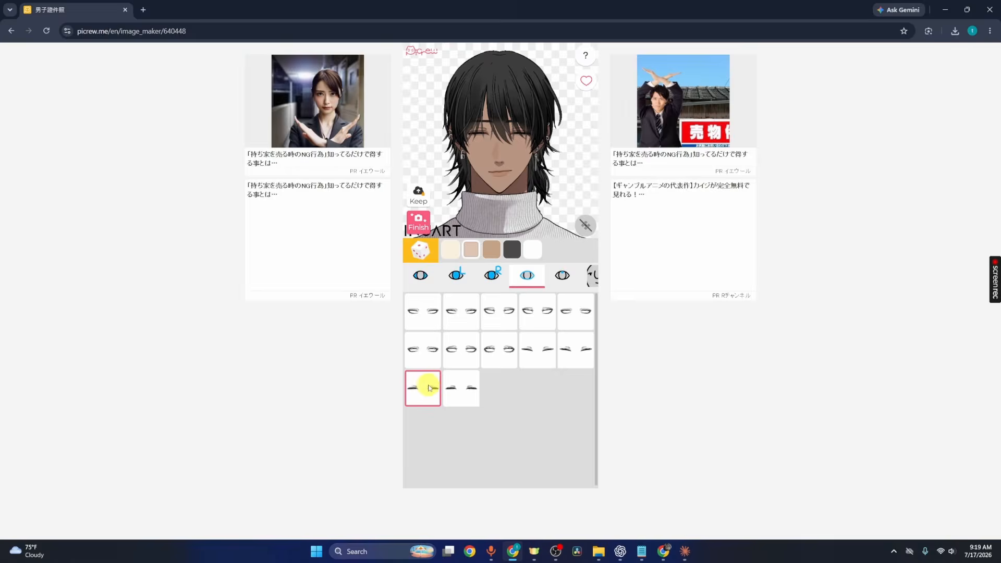
- Finish the avatar and save the closed-eyes, closed-mouth image
left_click(420, 230)
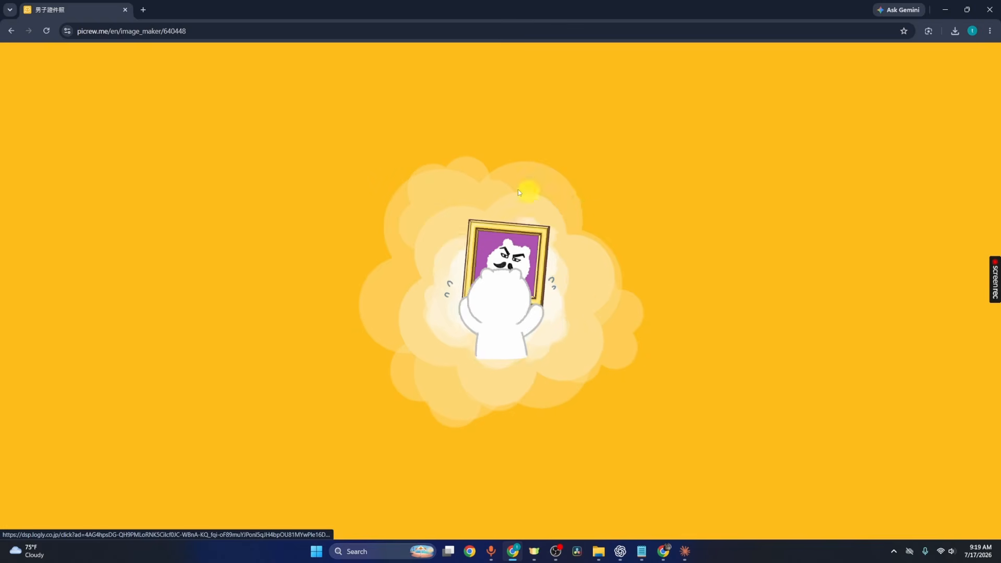
left_click(442, 285)
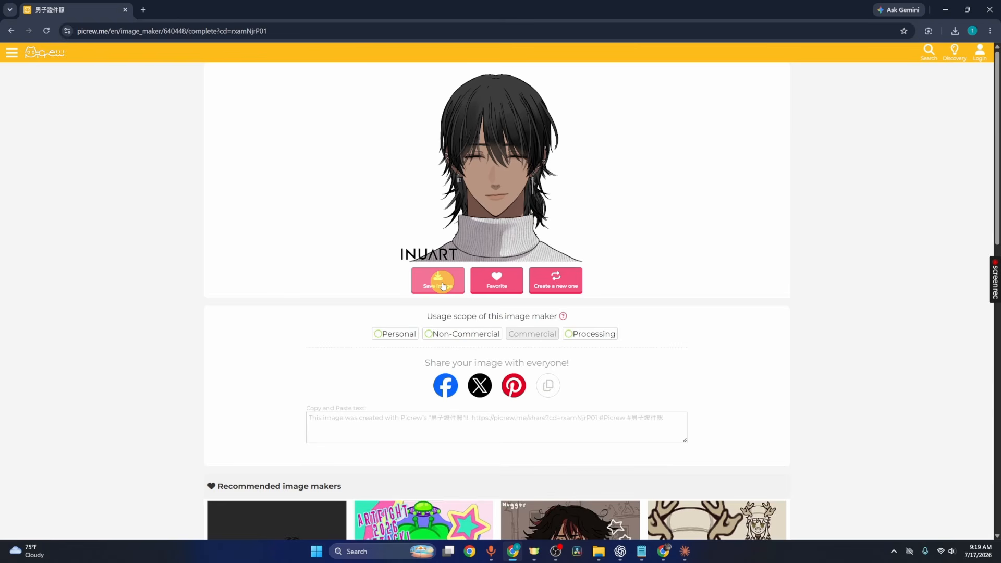
- Rename the newest download in Downloads as clode mouth close eyes
left_click(601, 553)
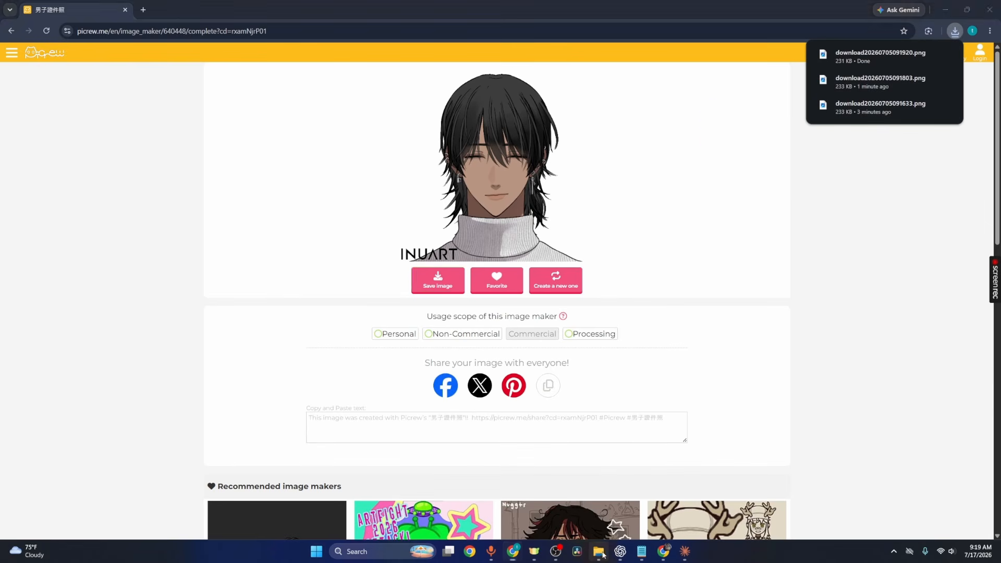
left_click(149, 28)
left_click(133, 94)
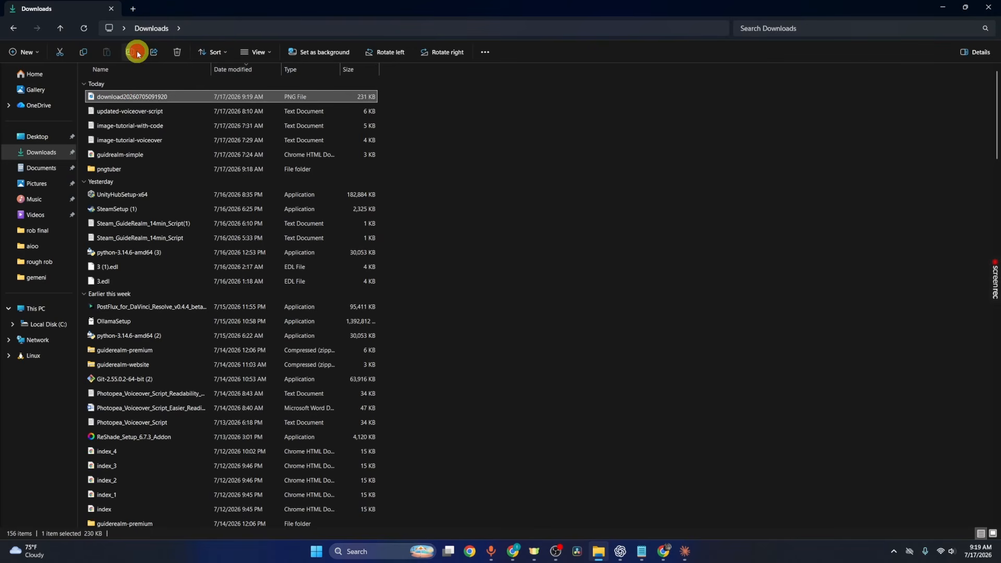
left_click(138, 53)
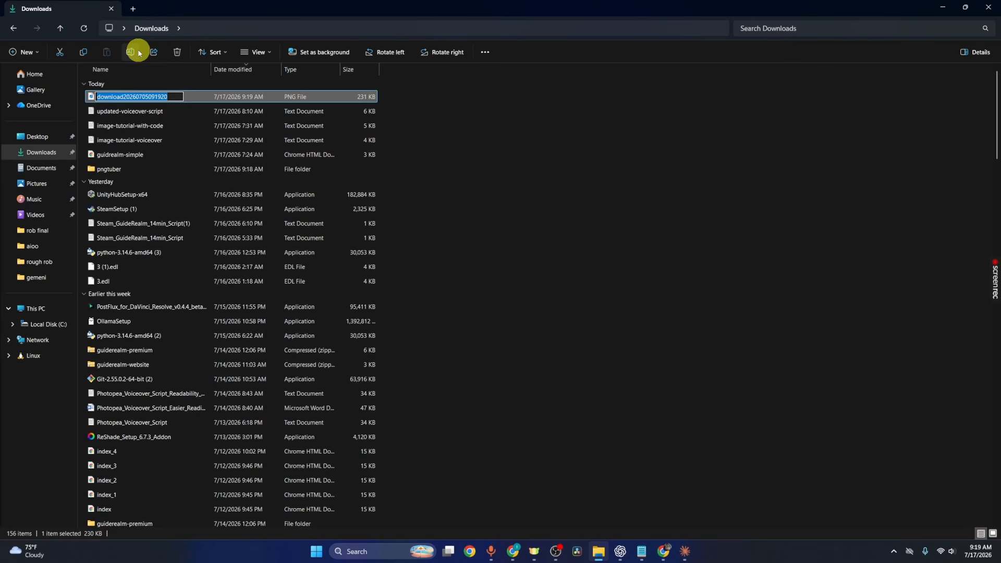
type("clode mouth close eyes")
key("Return")
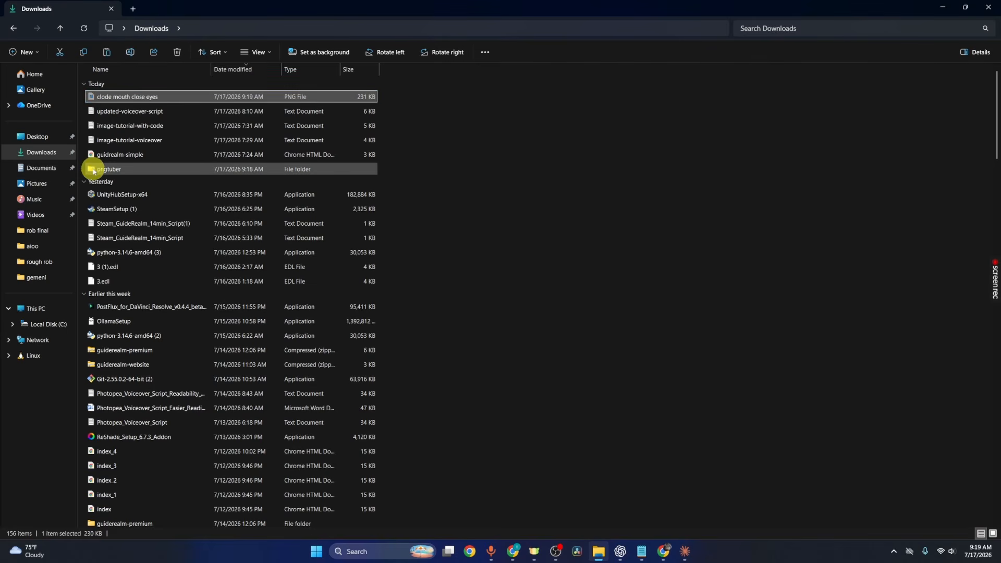
- Move the clode mouth close eyes image into the pngtuber folder
double_click(93, 171)
left_click(445, 367)
key("ctrl+v")
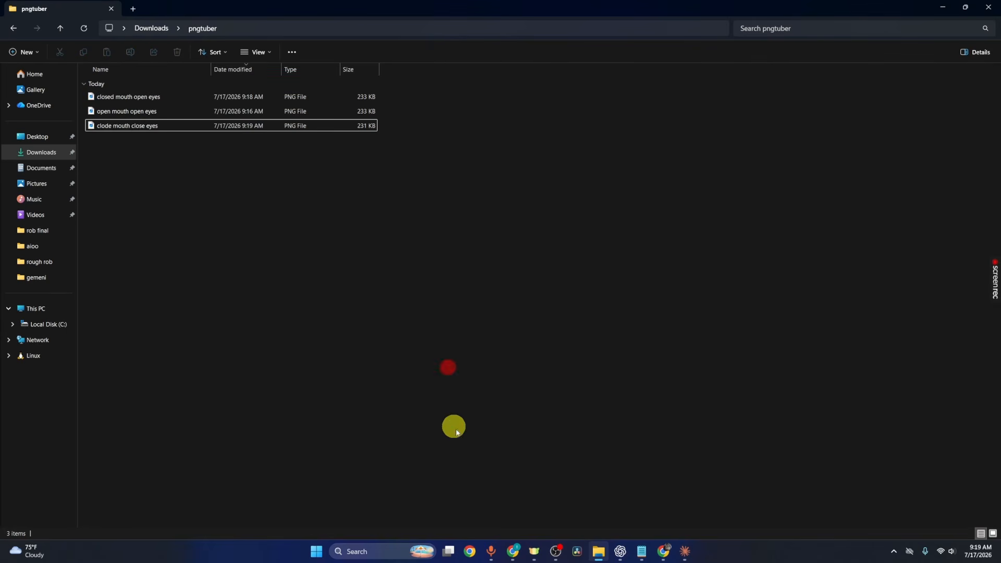
- Return to the image maker, get past the unlock prompt, and set the mouth to the open smiling shape
left_click(513, 551)
left_click(569, 273)
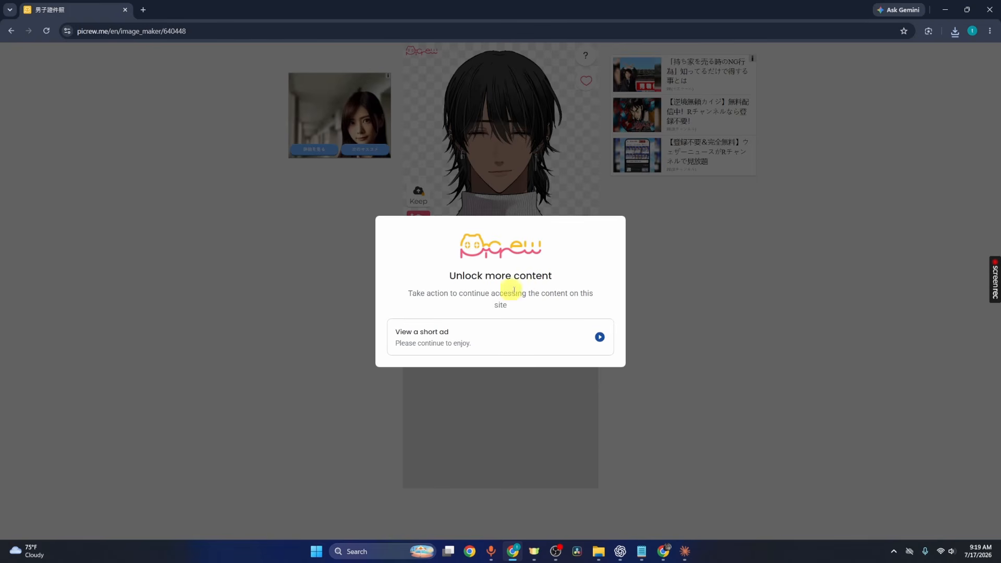
left_click(544, 330)
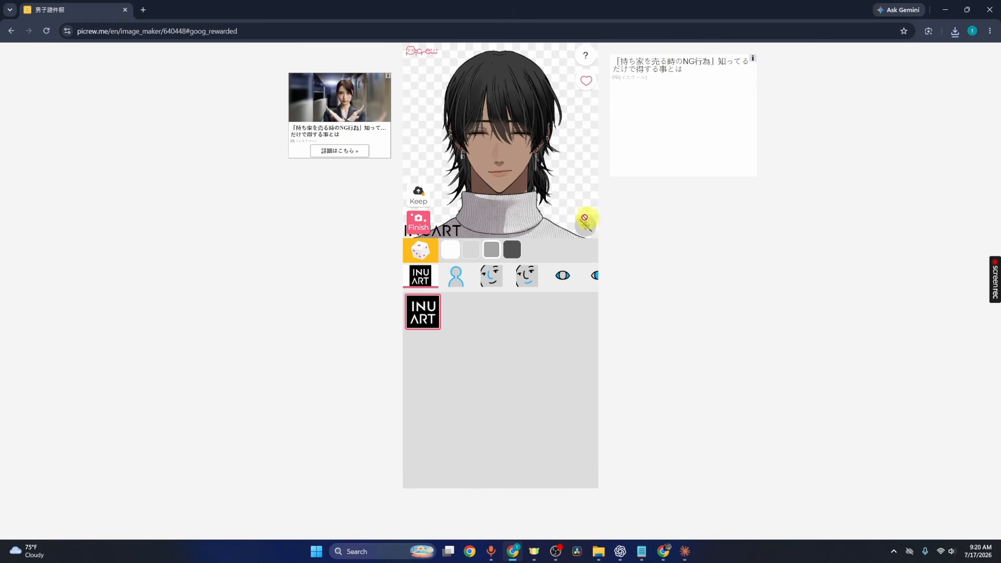
left_click(523, 284)
left_click(538, 317)
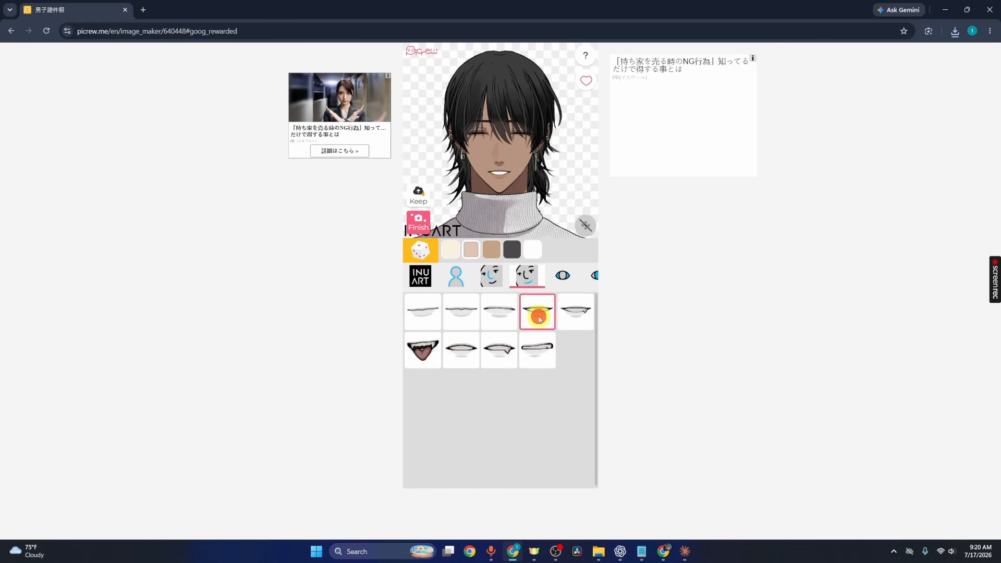
- Finish the avatar and save the open-mouth, closed-eyes image
left_click(418, 221)
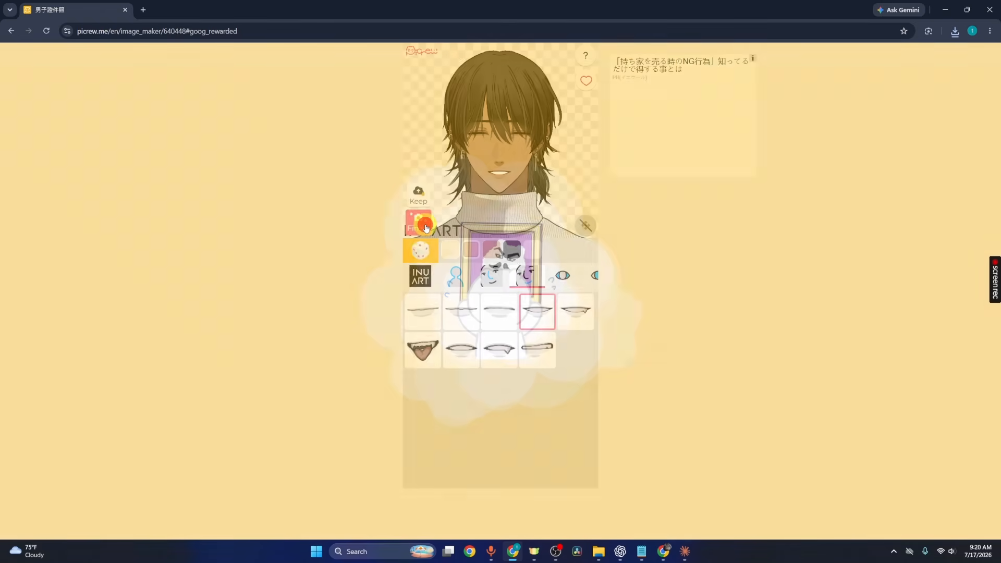
left_click(448, 328)
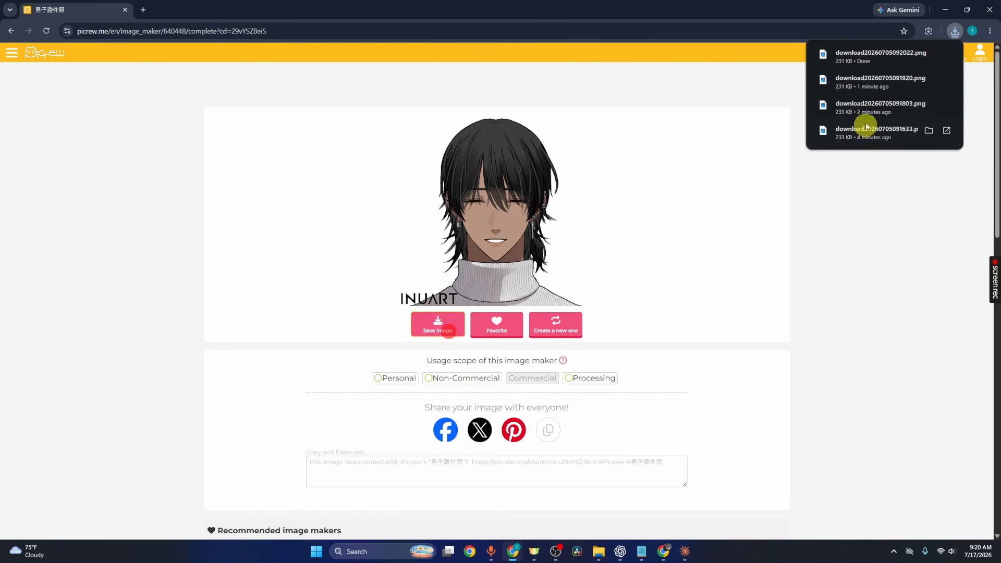
- Rename the newest download as open mouth close eyes and open the pngtuber folder
mouse_move(598, 551)
left_click(598, 485)
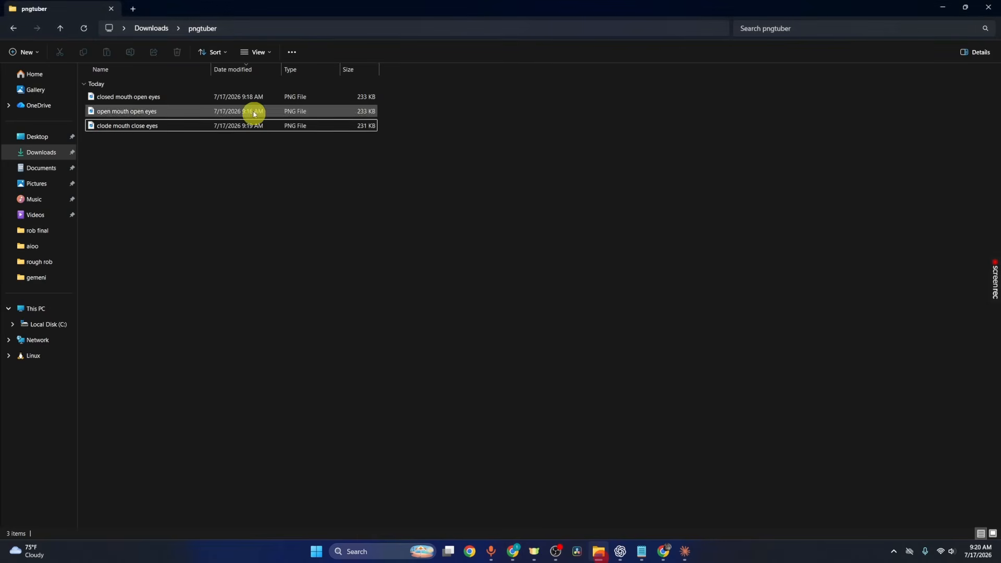
left_click(162, 29)
left_click(159, 97)
key("F2")
type("ope")
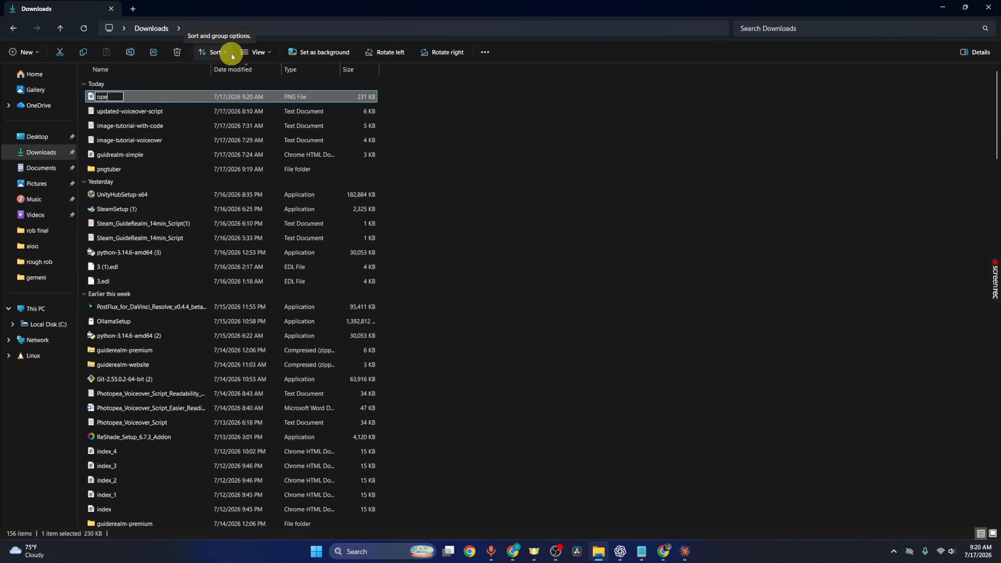
type("n mouth close eyes")
key("Return")
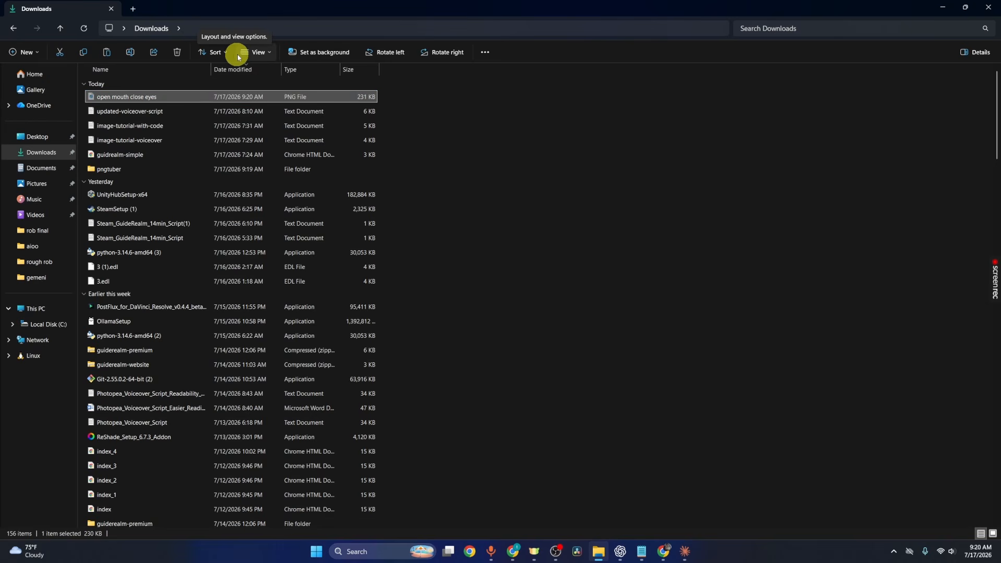
double_click(186, 172)
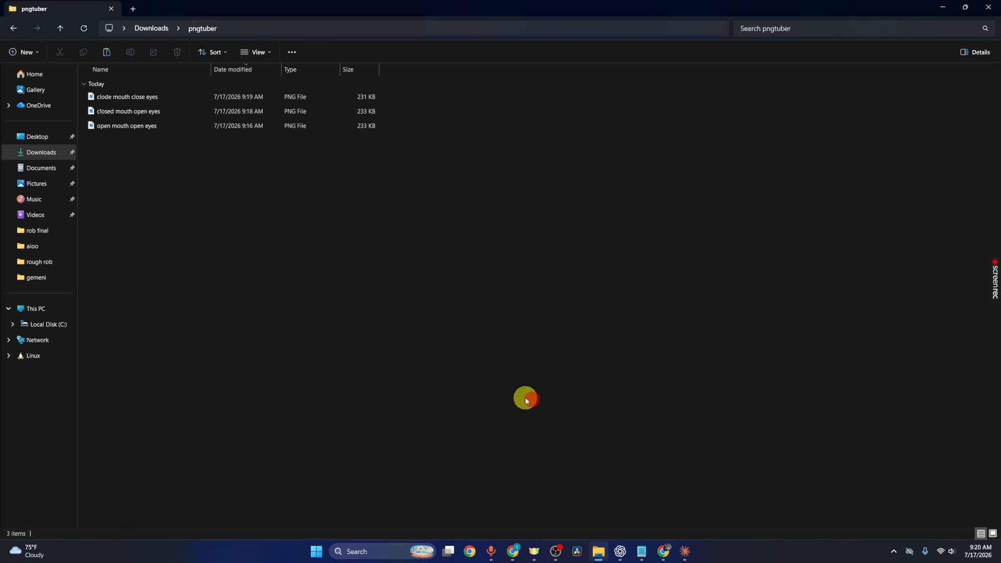
- Open a new browser tab and search for veadotube-mini
key("alt+Tab")
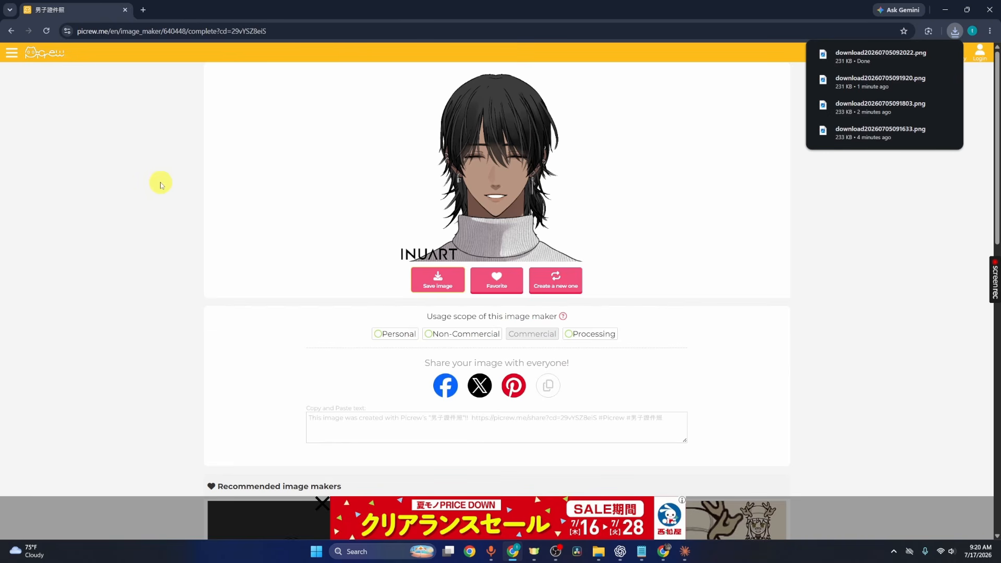
left_click(146, 7)
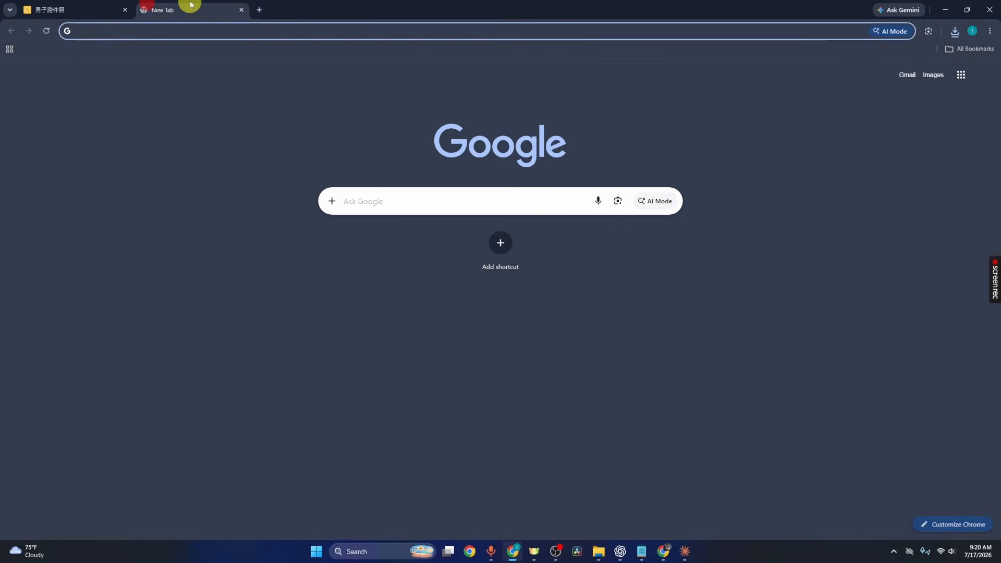
type("veadotube-mini")
key("Return")
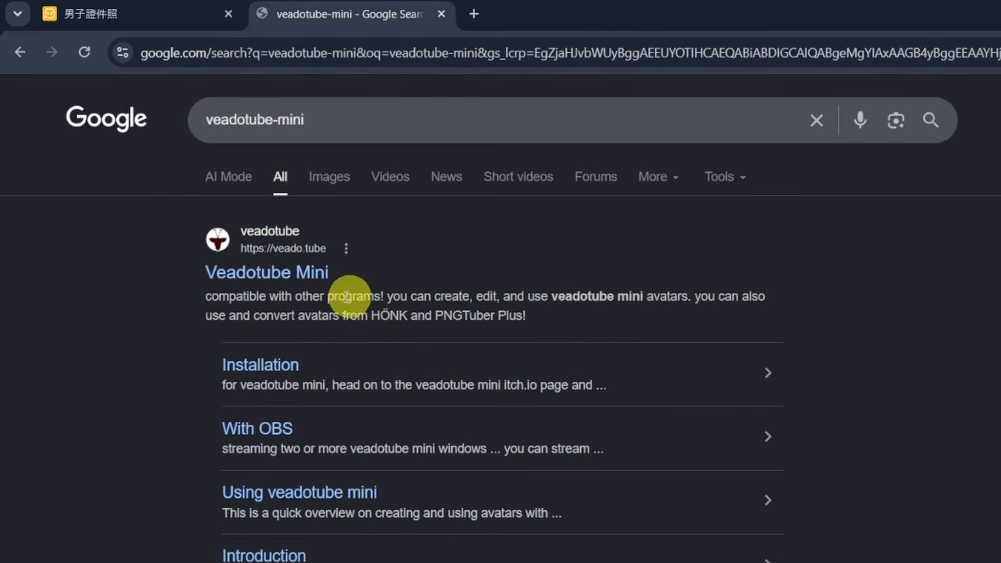
- Open the Veadotube Mini site and go to its free download page, declining the payment
left_click(262, 272)
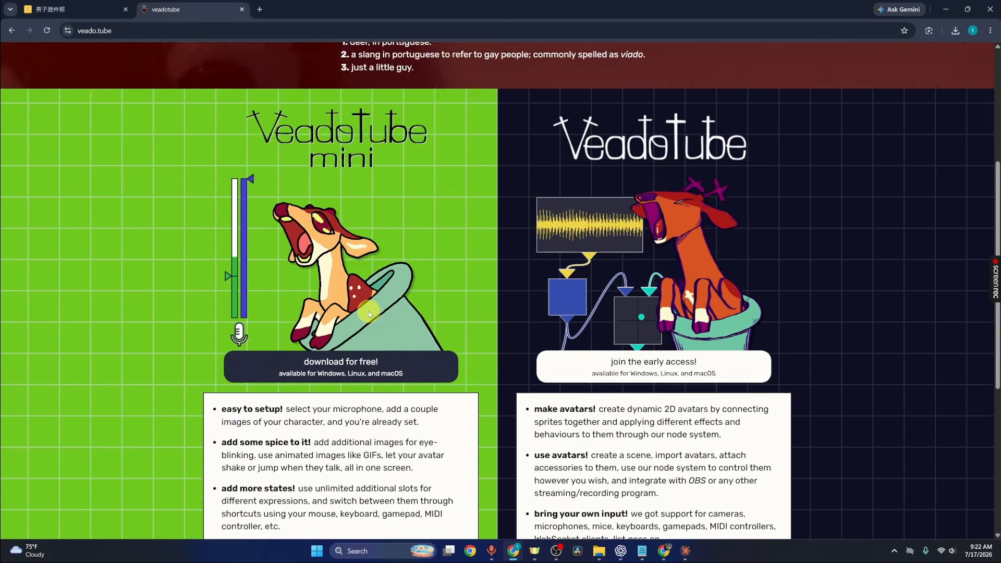
scroll(368, 311, "down", 4)
scroll(402, 309, "up", 3)
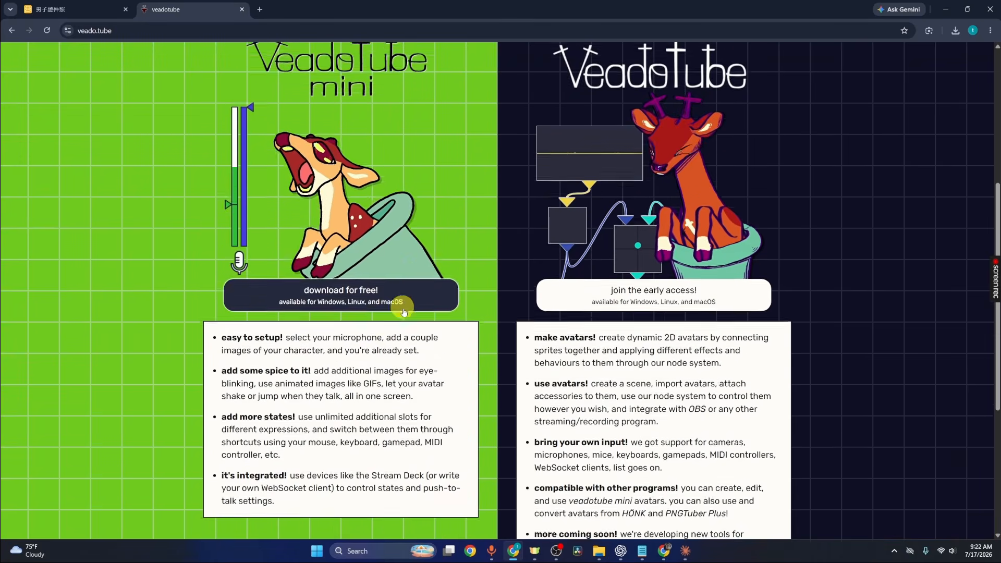
left_click(393, 339)
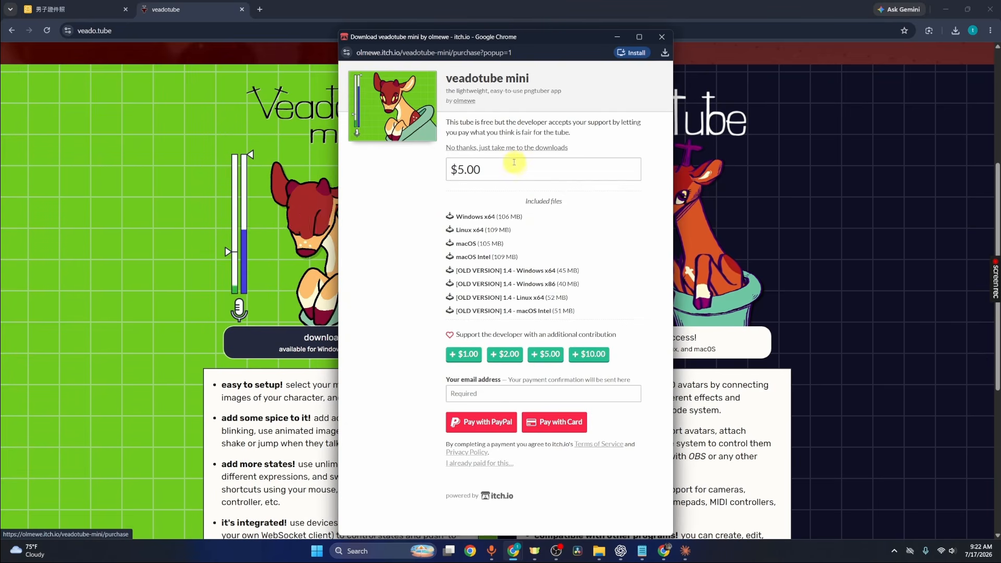
left_click(478, 149)
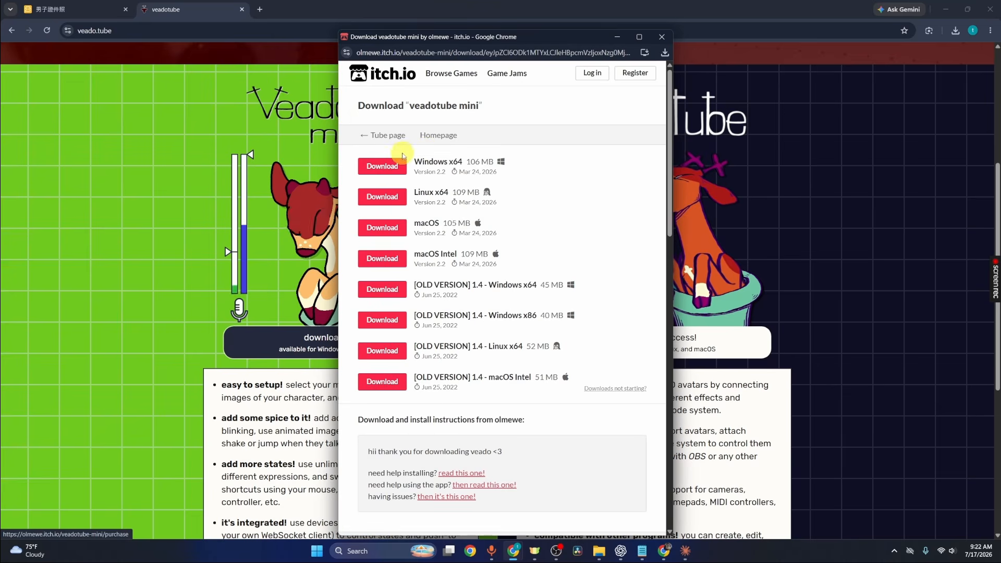
- Download the Windows x64 version of Veadotube Mini and extract the veadotube-mini-win-x64 zip in the Downloads folder
left_click(395, 166)
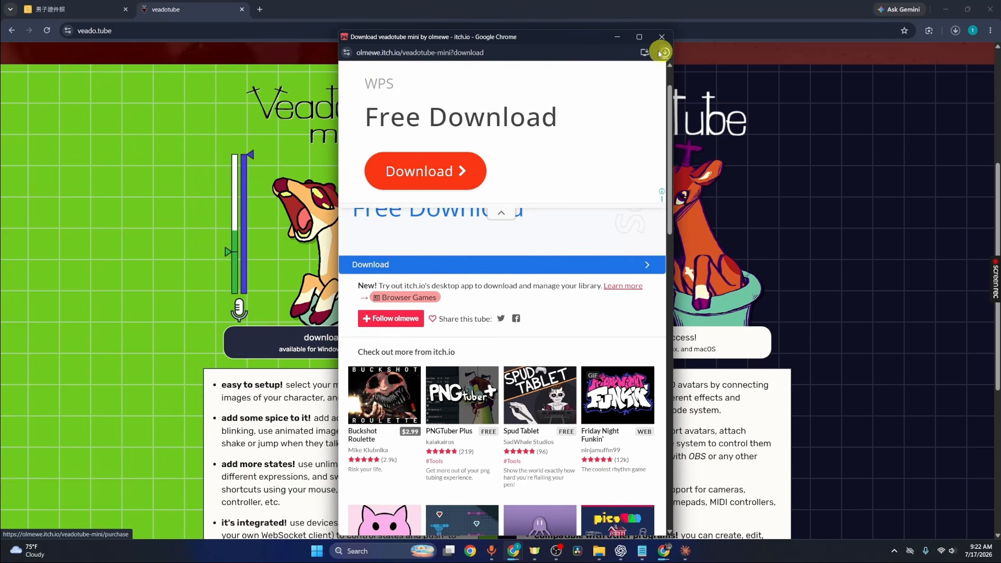
left_click(639, 37)
left_click(993, 19)
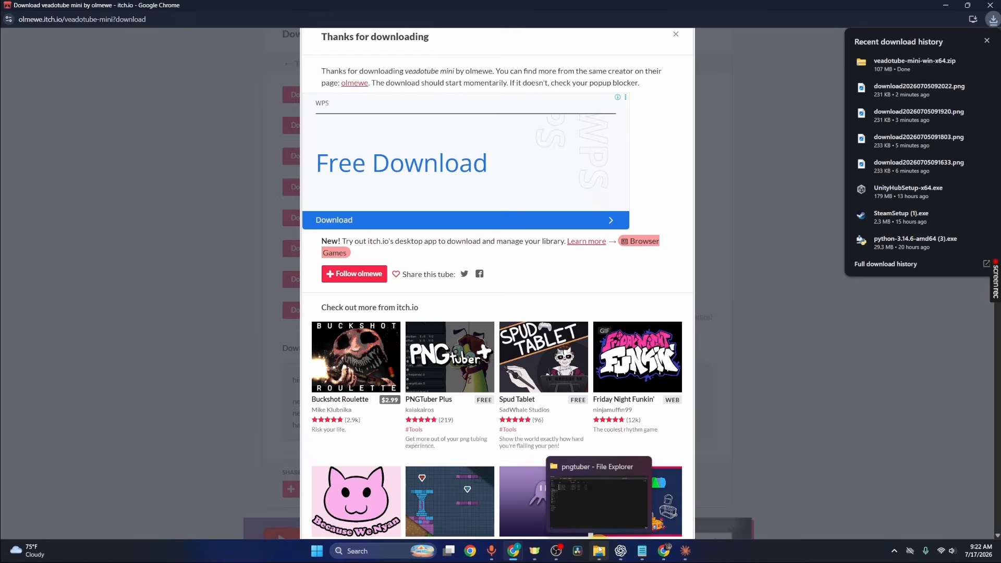
mouse_move(599, 551)
left_click(608, 507)
left_click(140, 30)
left_click(170, 93)
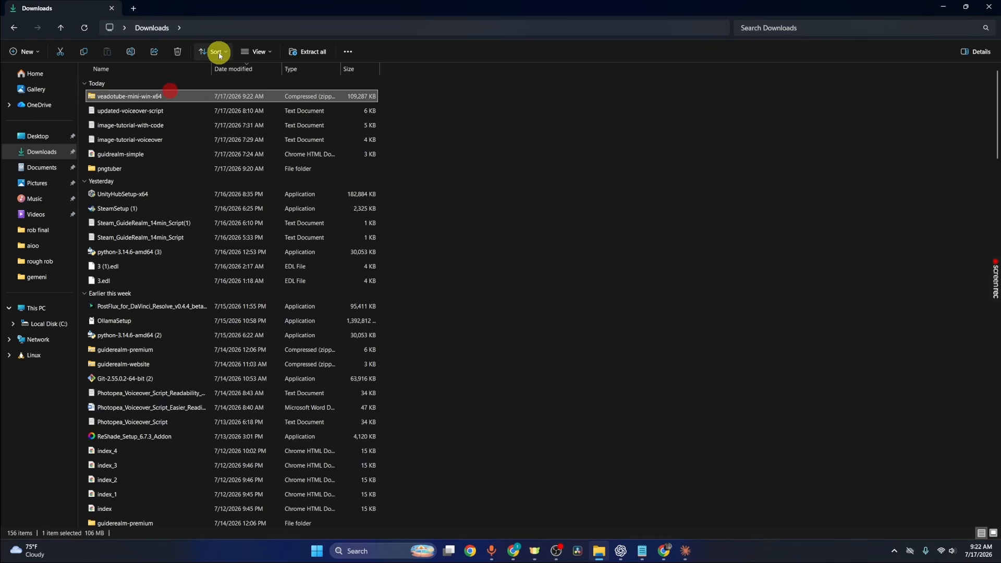
left_click(301, 52)
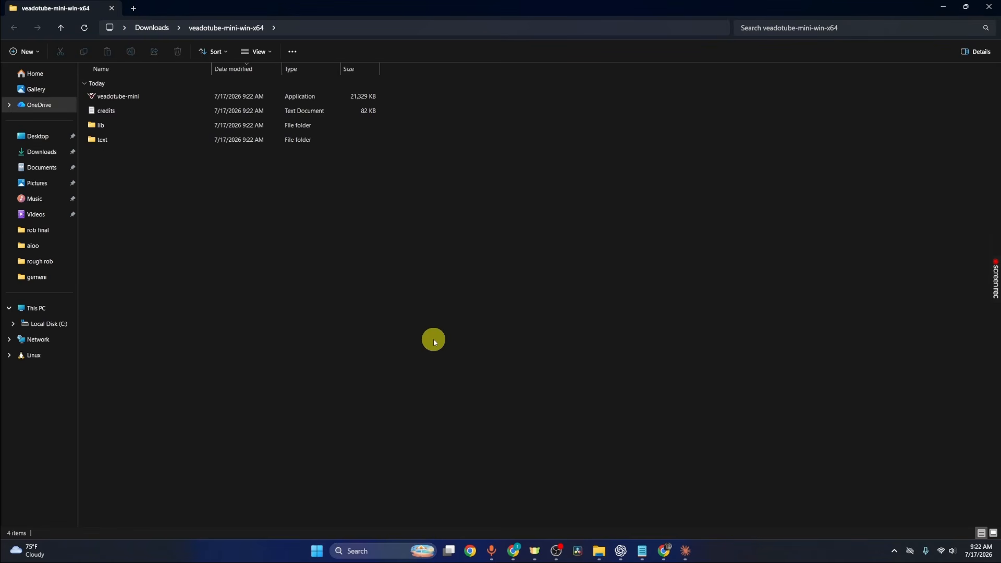
- Launch the veadotube-mini application from the extracted folder
left_click(181, 99)
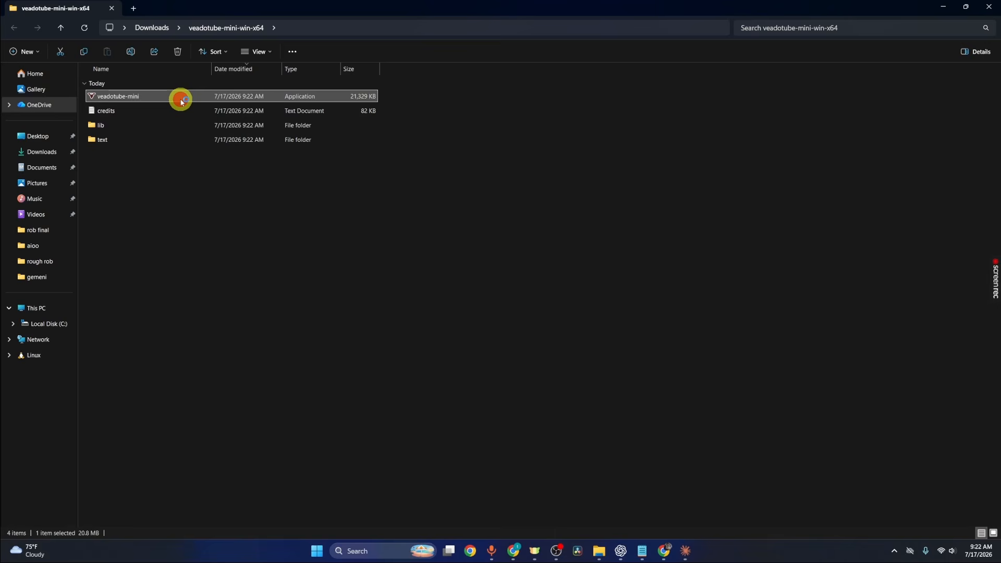
double_click(180, 99)
mouse_move(440, 274)
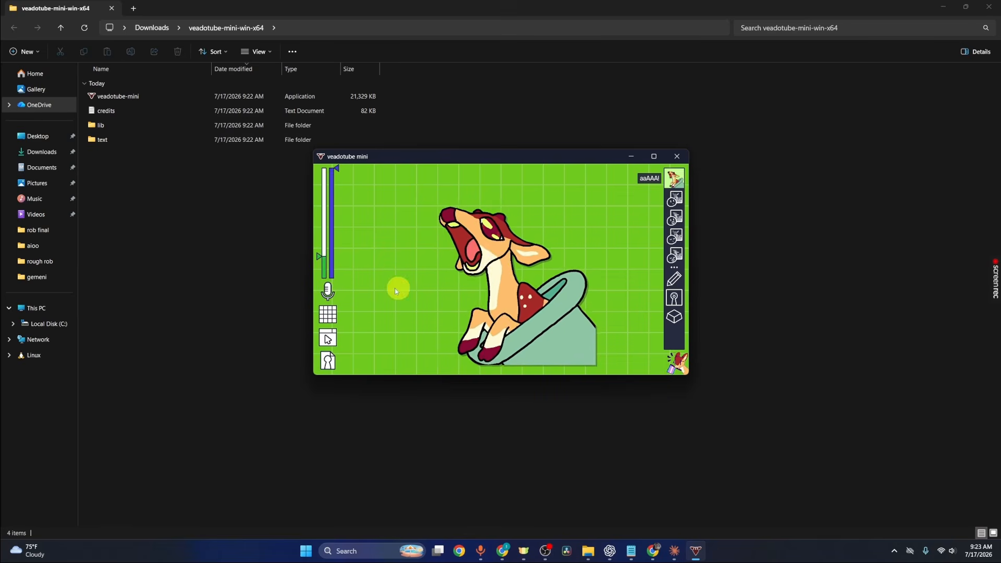
- Set the microphone volume cutoff to about 22.9% and review the microphone settings
left_click_drag(320, 255, 319, 207)
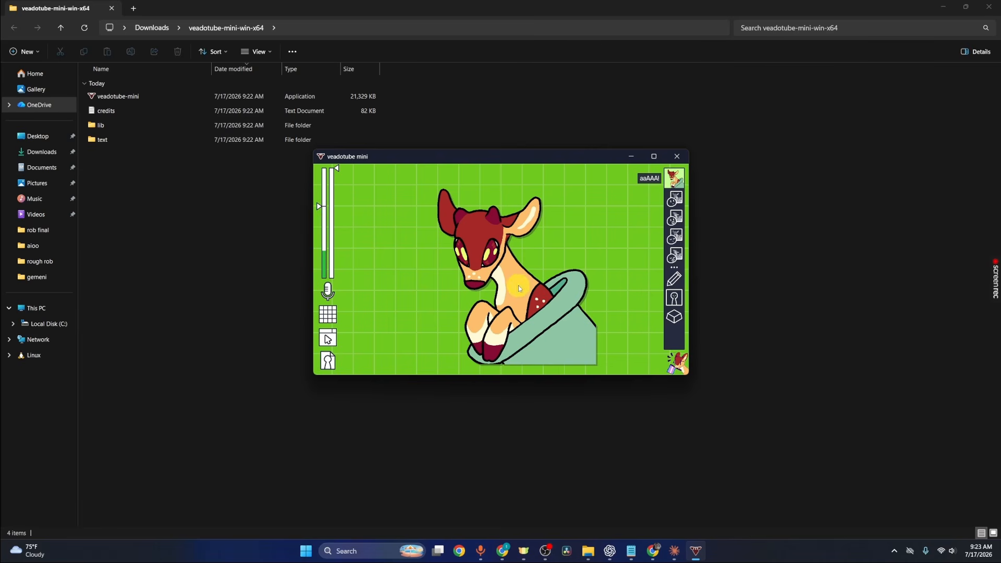
mouse_move(318, 207)
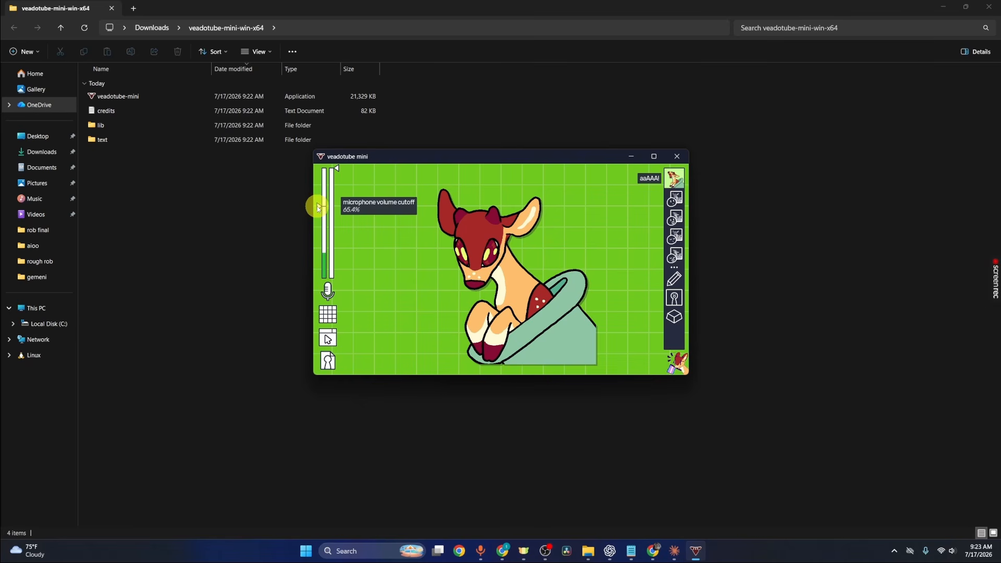
left_click_drag(317, 207, 323, 263)
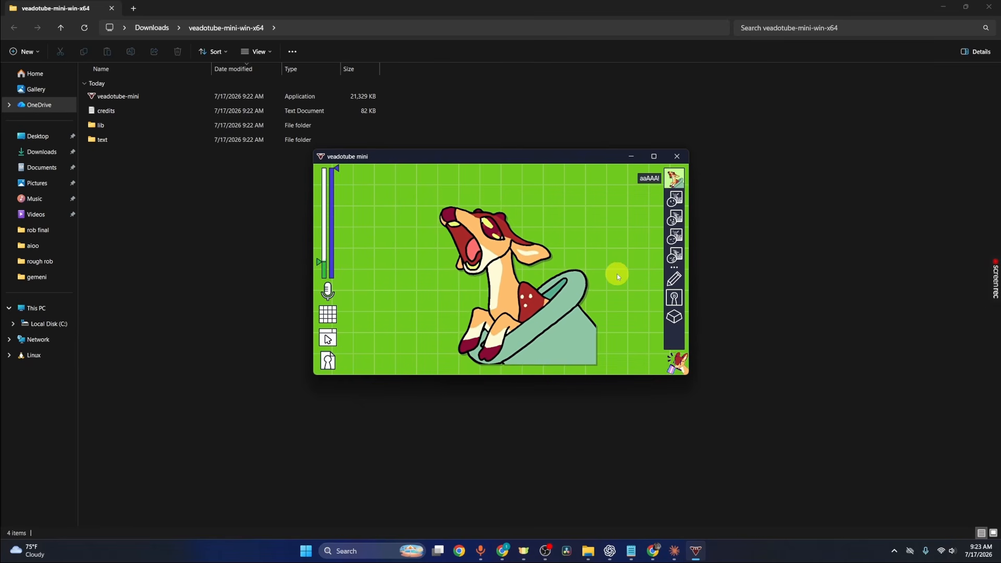
left_click_drag(317, 261, 319, 254)
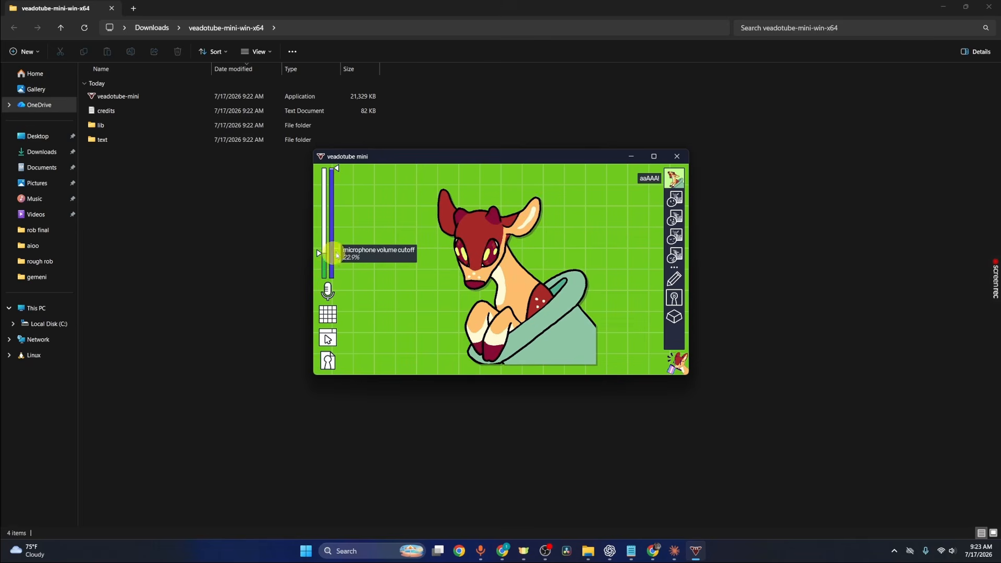
left_click(333, 289)
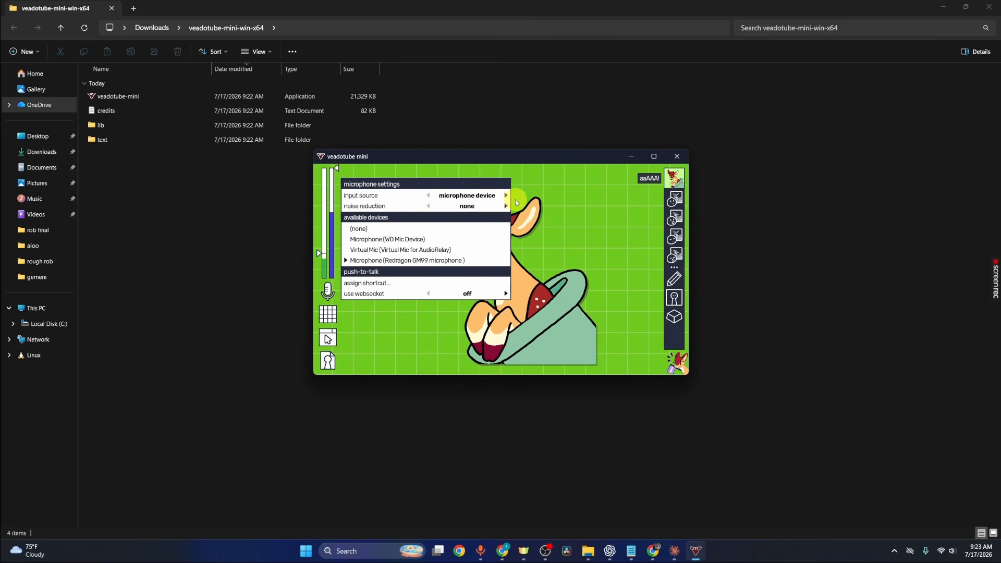
left_click(542, 201)
- In the display settings, set the background to transparent and the avatar offset X to about 38%
left_click(328, 314)
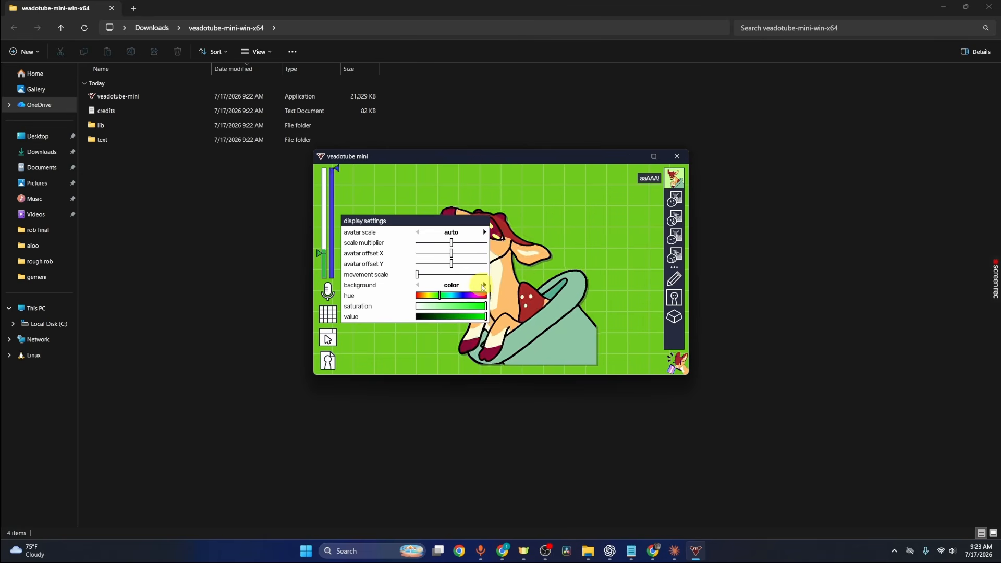
left_click(483, 286)
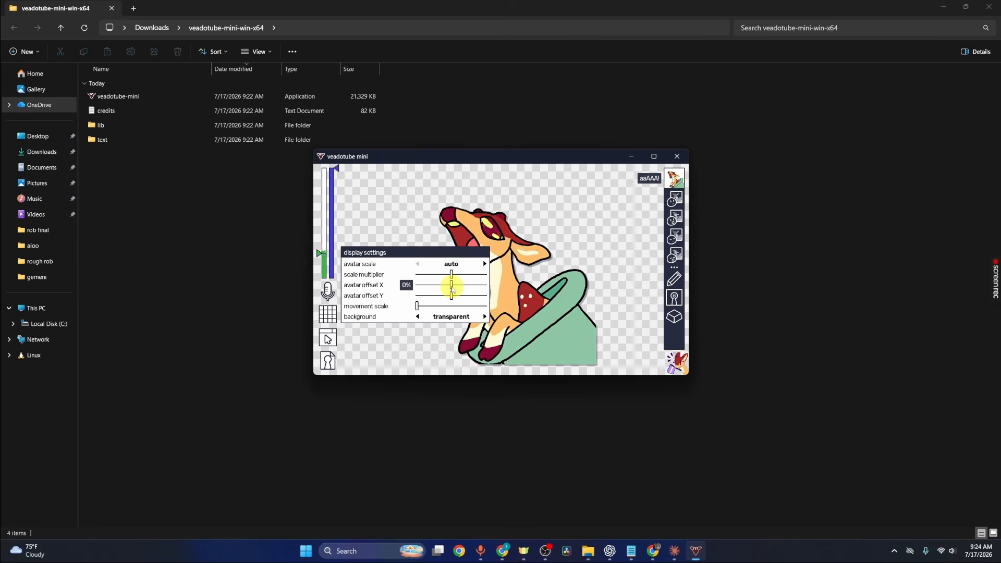
left_click_drag(451, 287, 465, 288)
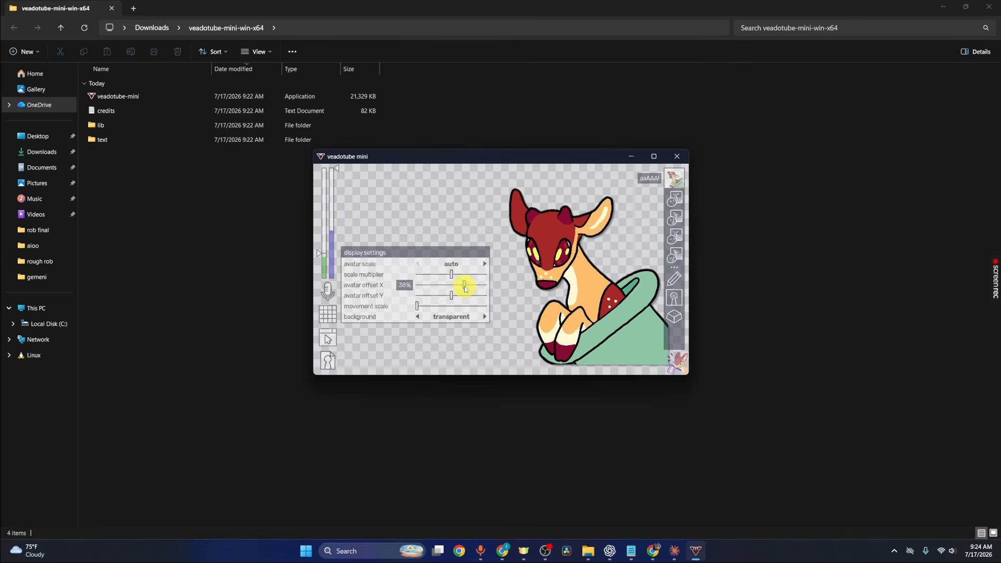
left_click(452, 214)
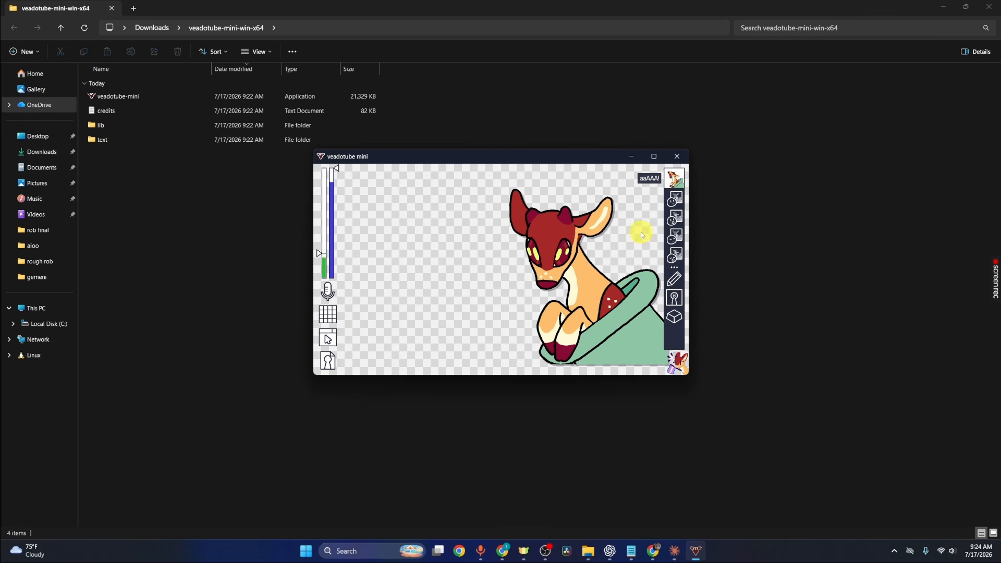
- Replace the closed mouth image with closed mouth open eyes from the pngtuber folder in Downloads
right_click(676, 200)
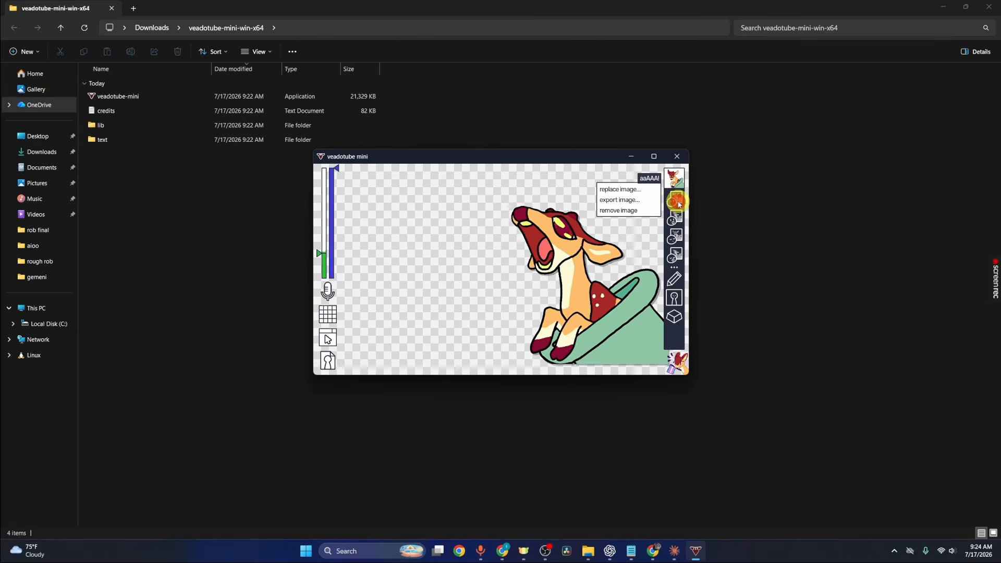
left_click(621, 190)
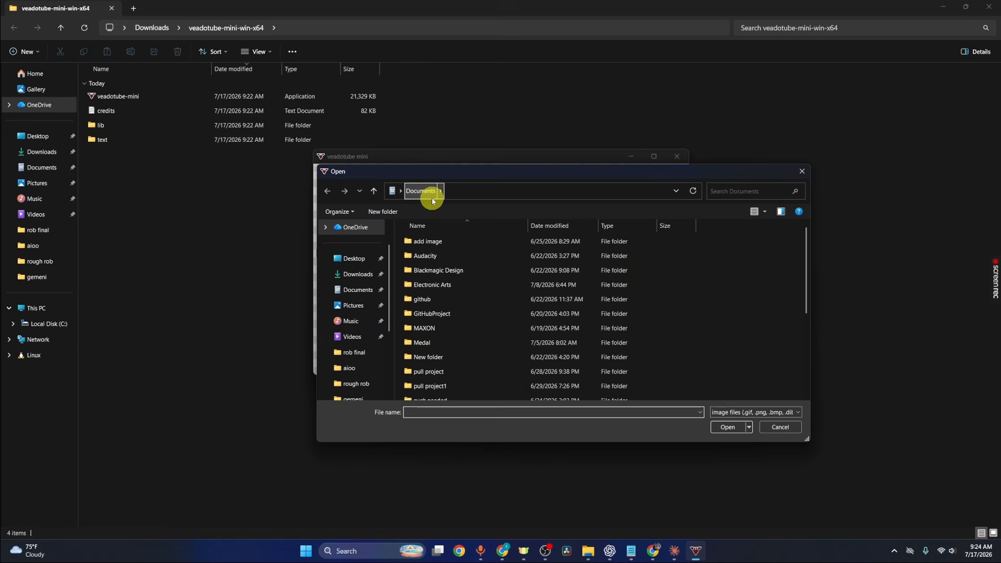
left_click(367, 275)
double_click(436, 270)
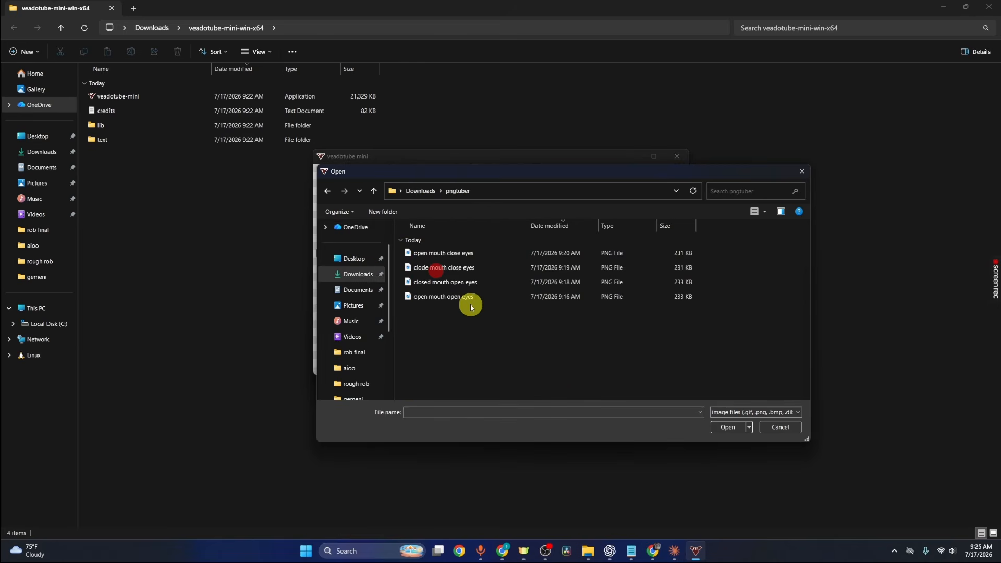
left_click(448, 285)
left_click(740, 432)
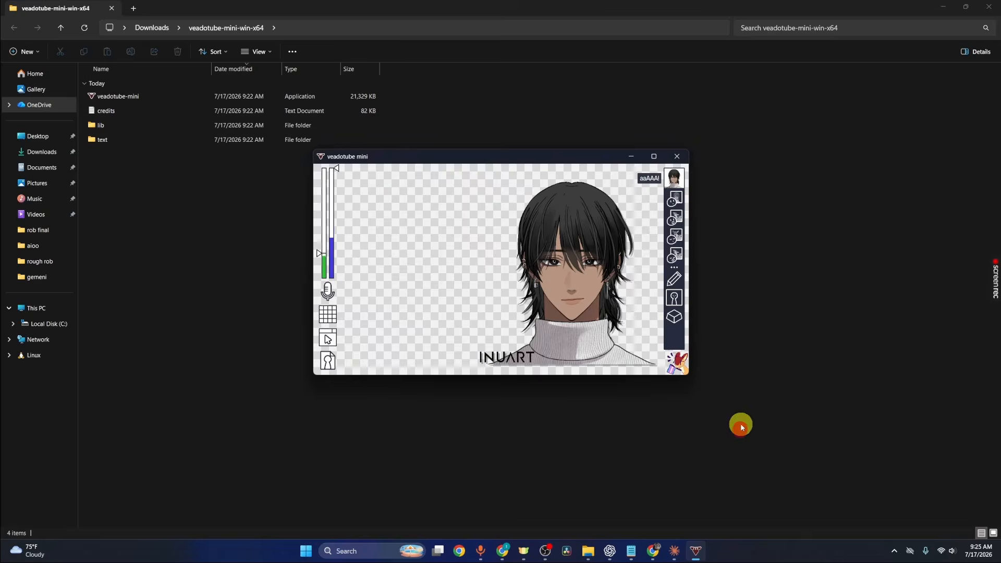
- Replace the open mouth image with the open mouth open eyes file
left_click(677, 217)
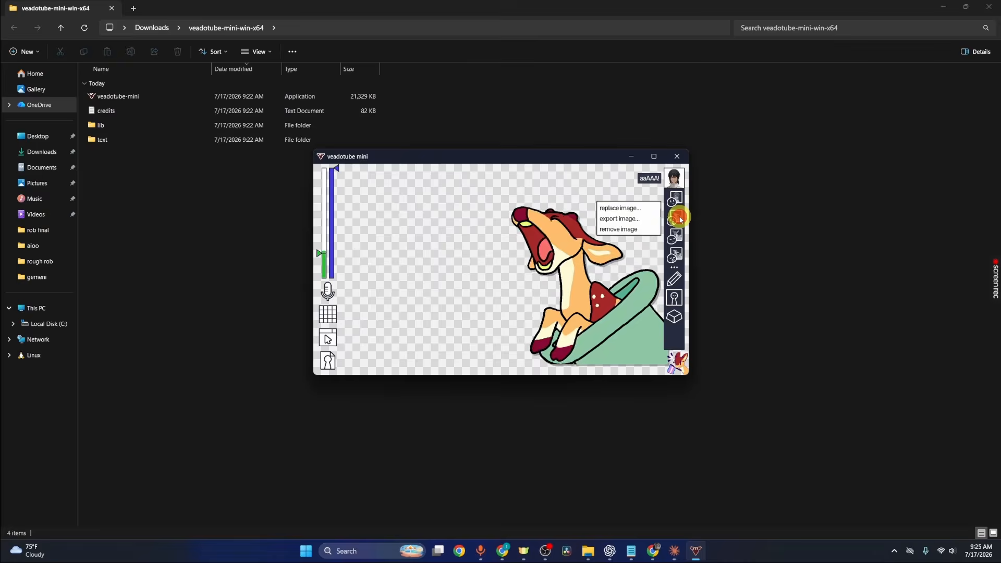
left_click(630, 207)
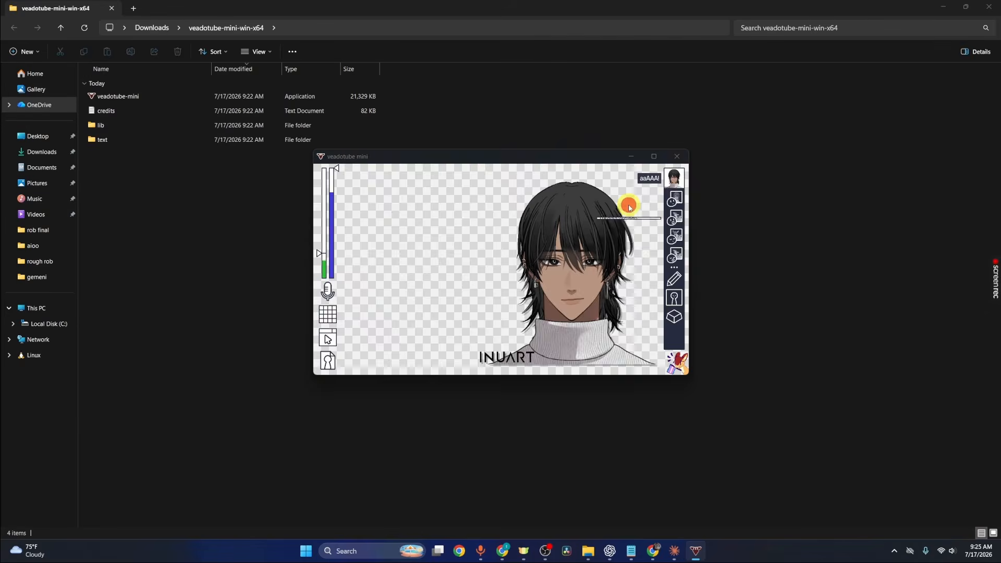
left_click(453, 296)
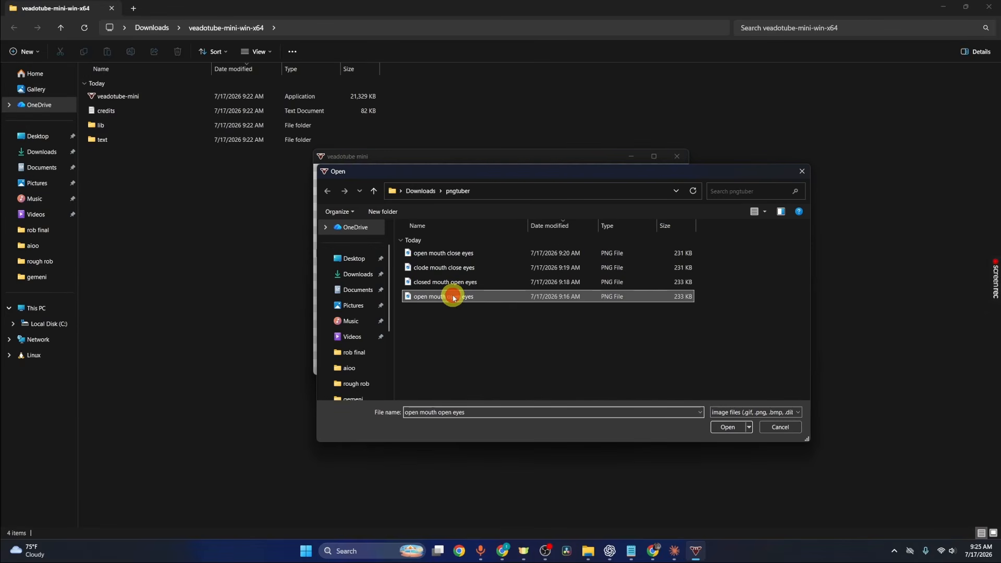
left_click(731, 427)
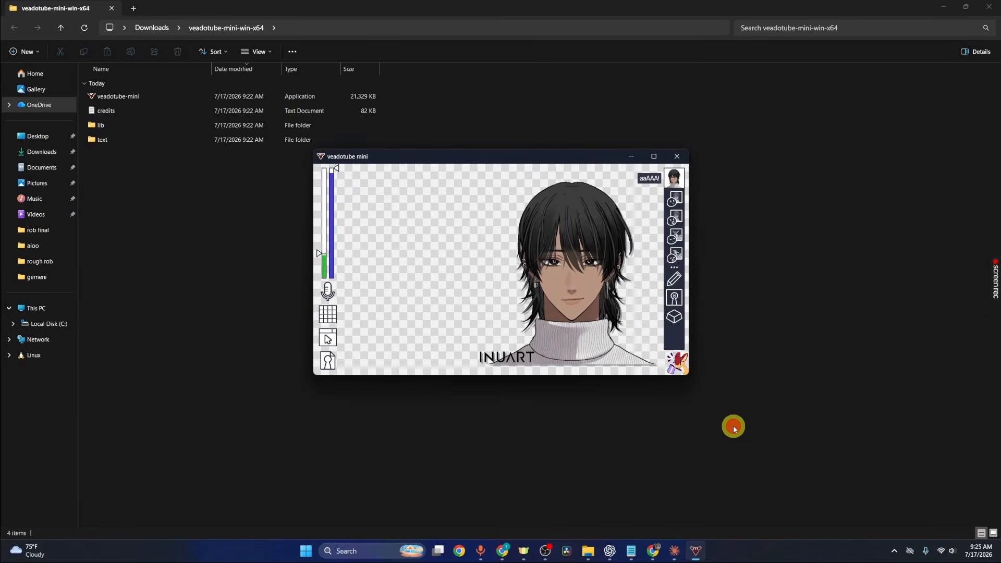
- Replace the closed mouth blinking image with the clode mouth close eyes file
left_click(674, 237)
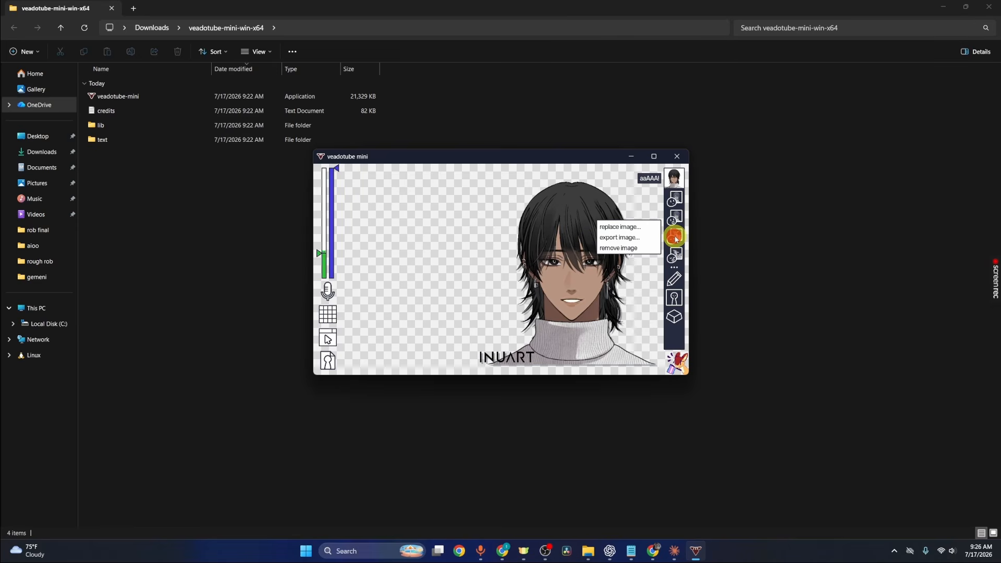
left_click(639, 233)
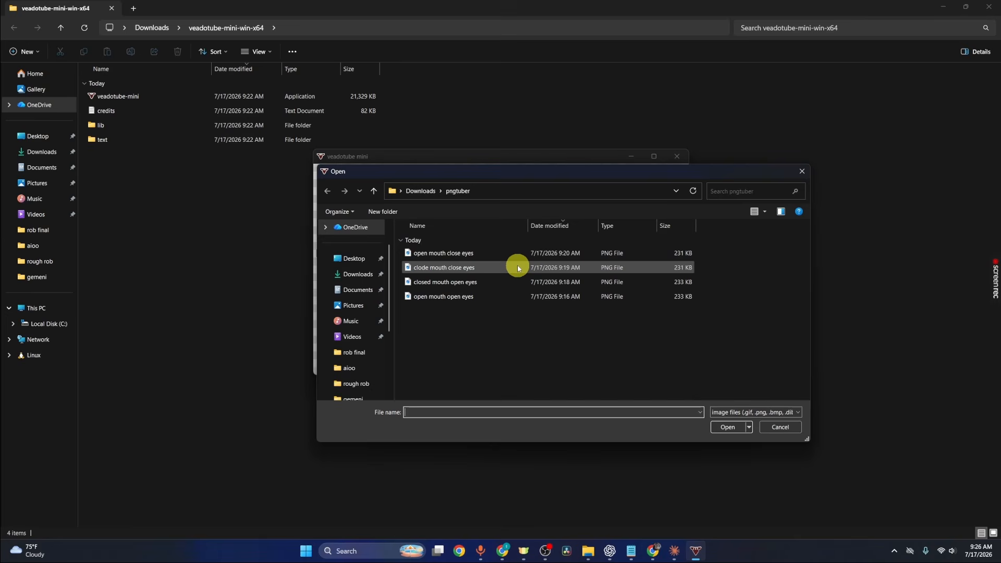
left_click(518, 267)
left_click(727, 427)
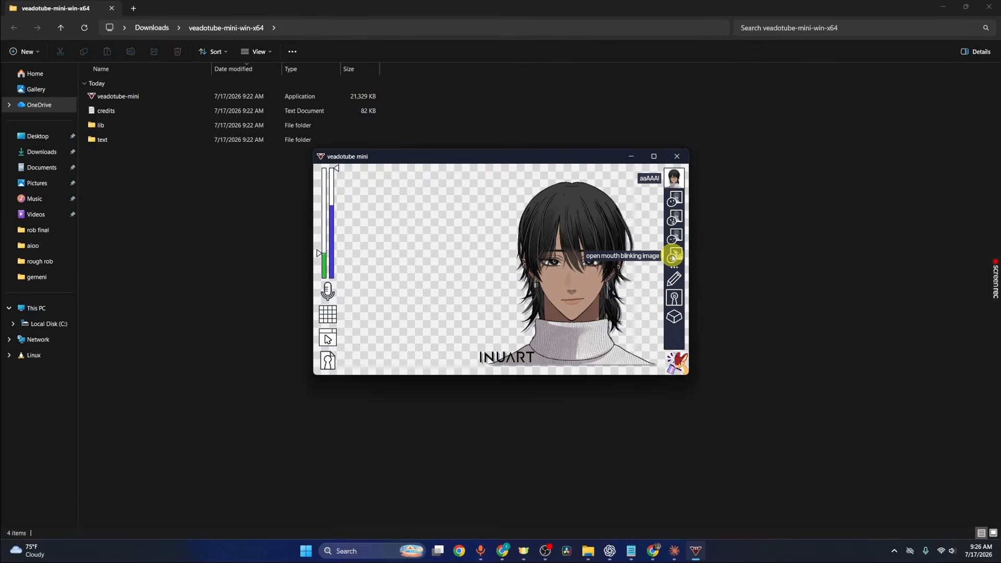
- Replace the open mouth blinking image with the open mouth close eyes file
left_click(673, 257)
left_click(622, 248)
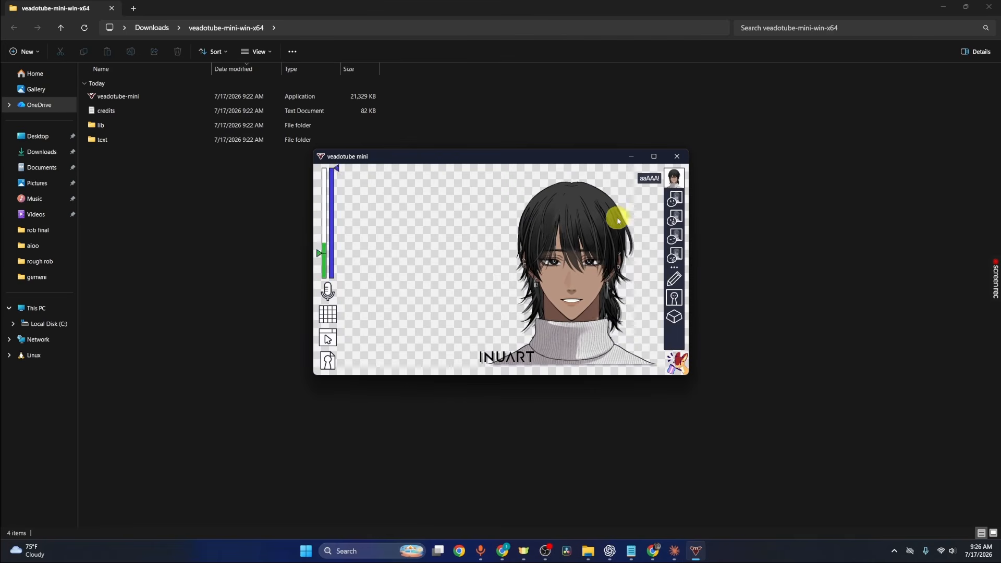
- Switch to OBS and add a new Game Capture source named Pngtube to the STREAM scene
left_click(545, 551)
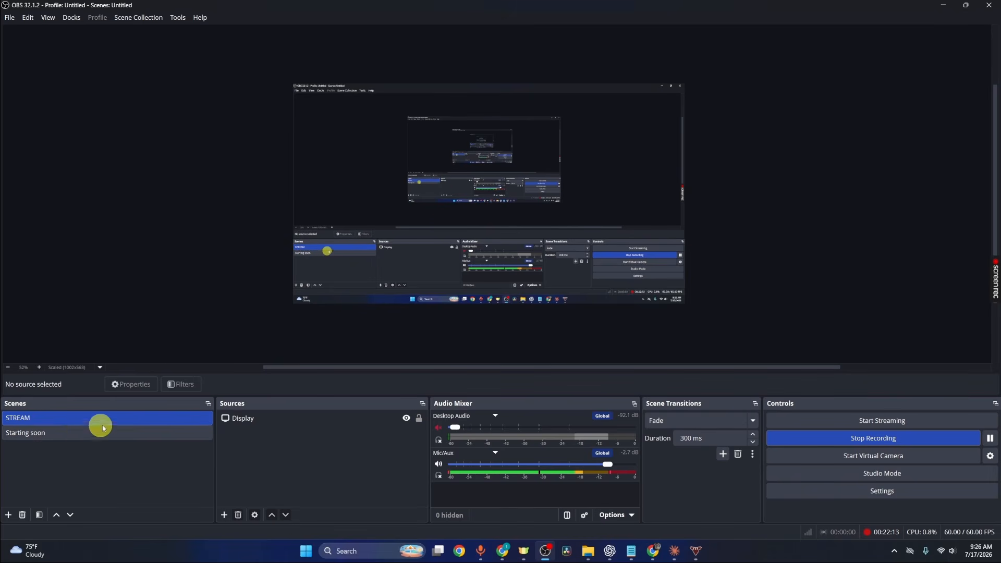
left_click(225, 515)
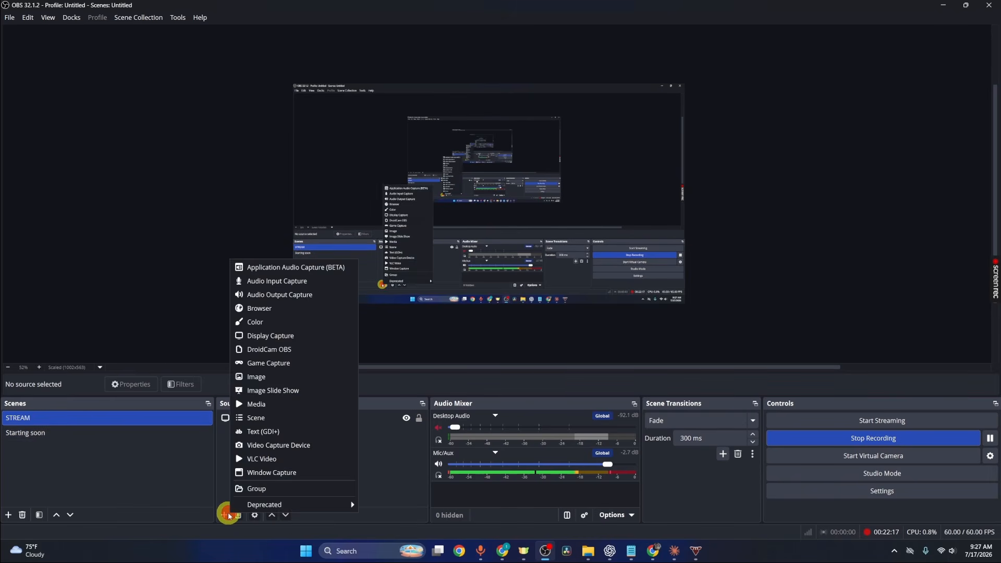
left_click(276, 367)
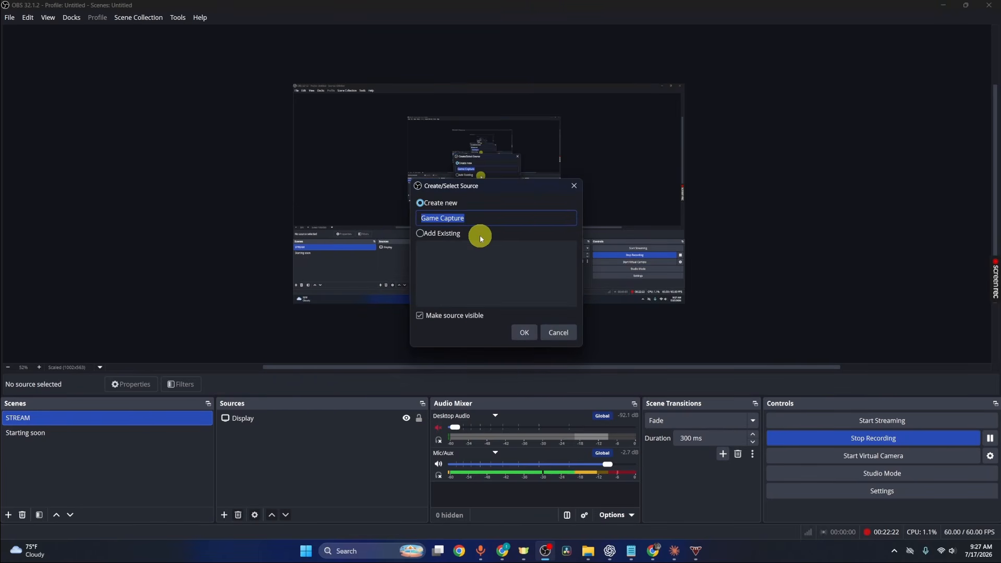
type("Pngtube")
key("Return")
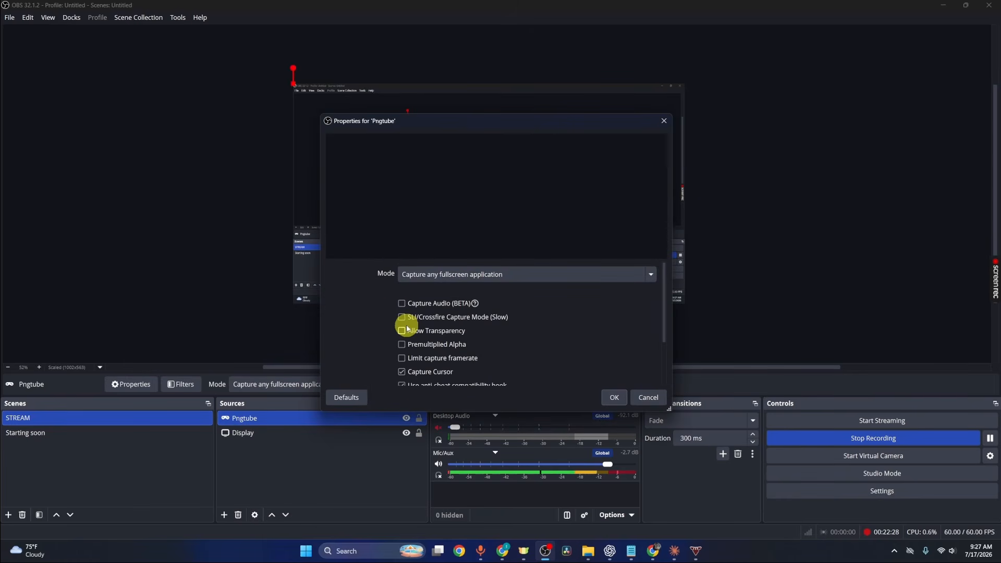
- Set the Pngtube source to capture the veadotube mini window, then move it to the canvas's lower-left corner
left_click(484, 273)
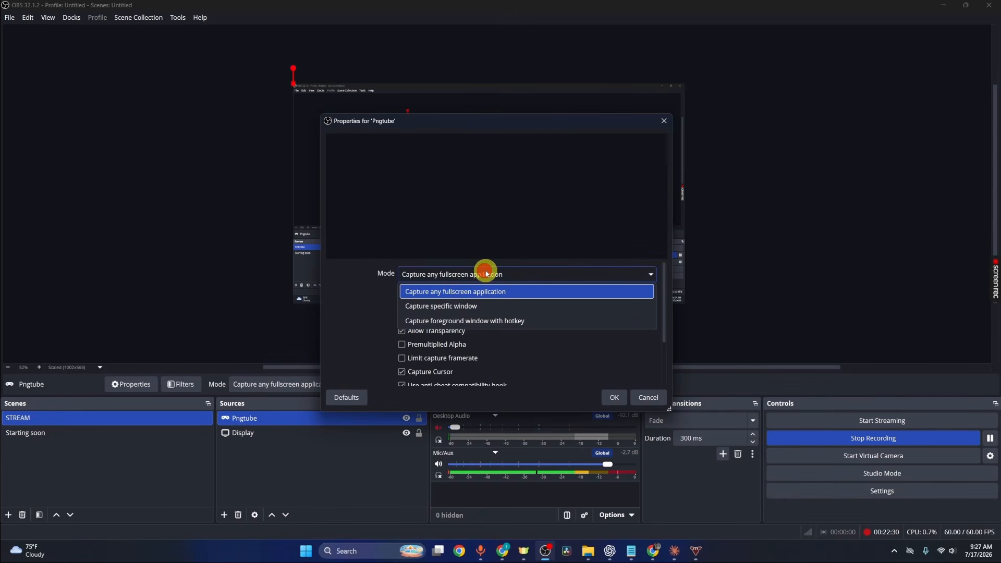
left_click(482, 307)
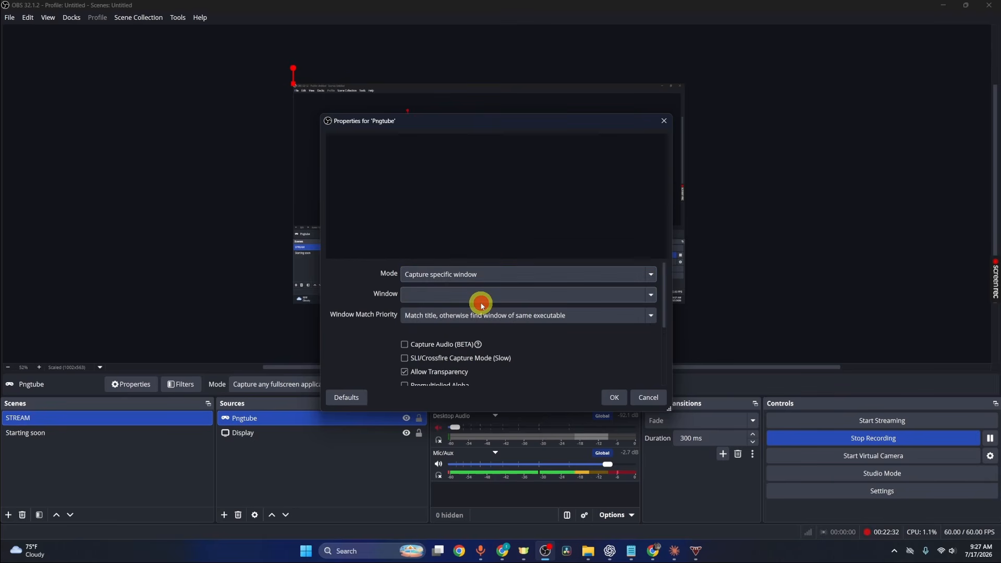
left_click(543, 295)
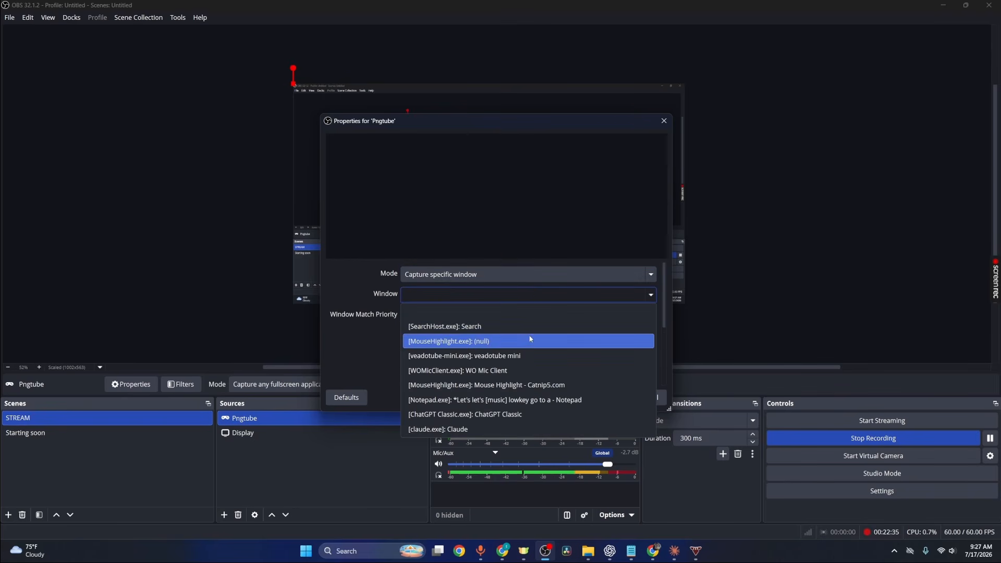
left_click(522, 357)
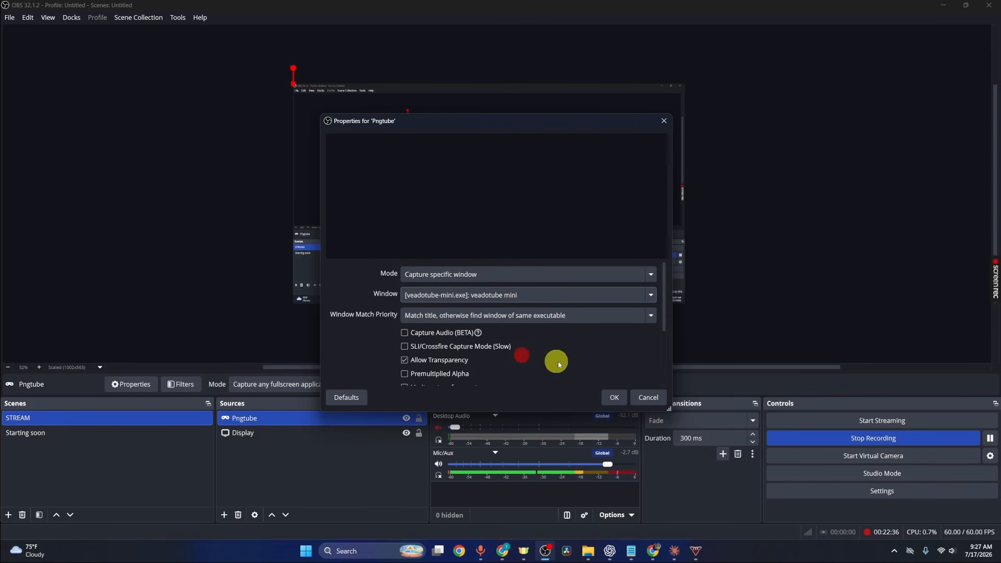
left_click(611, 392)
left_click_drag(486, 196, 324, 283)
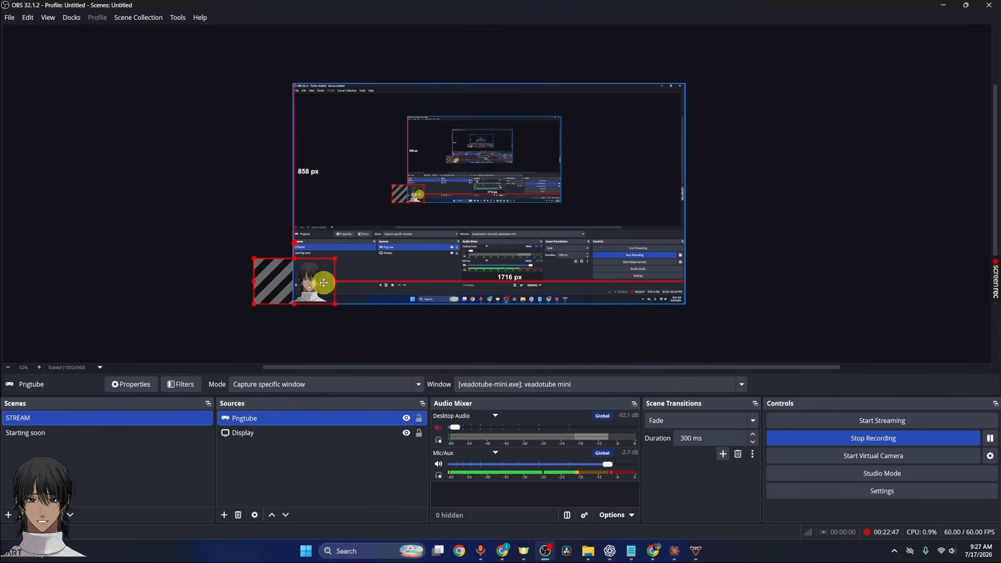